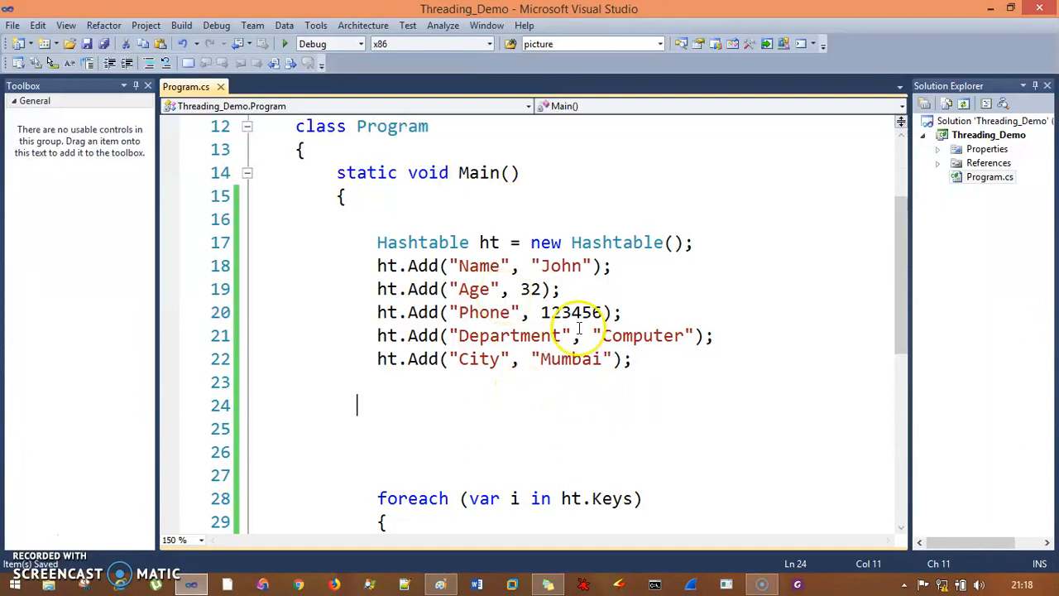
pyautogui.scroll(-1, 562, 331)
pyautogui.scroll(-1, 551, 347)
pyautogui.scroll(2, 578, 391)
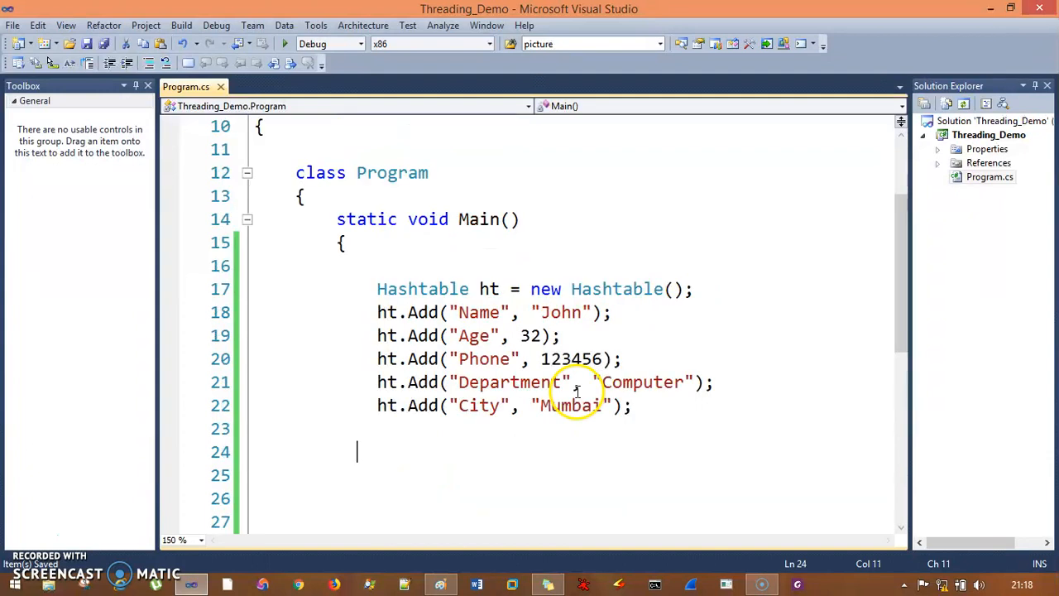
pyautogui.moveTo(638, 406); pyautogui.dragTo(367, 298)
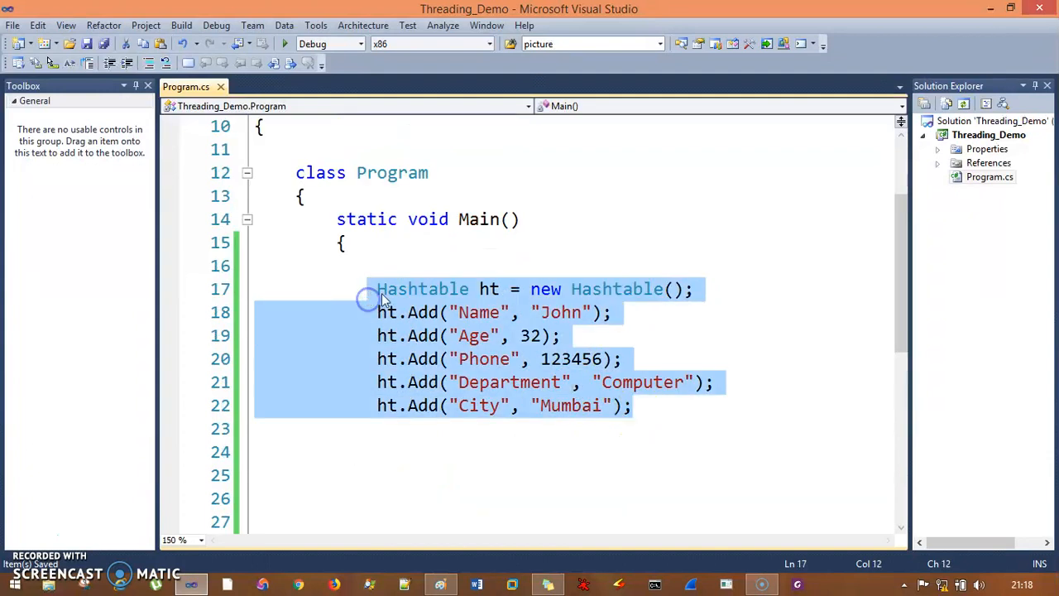
# Remove the two blank lines between the Hashtable entries and the foreach loop
pyautogui.click(653, 382)
pyautogui.scroll(-2, 623, 429)
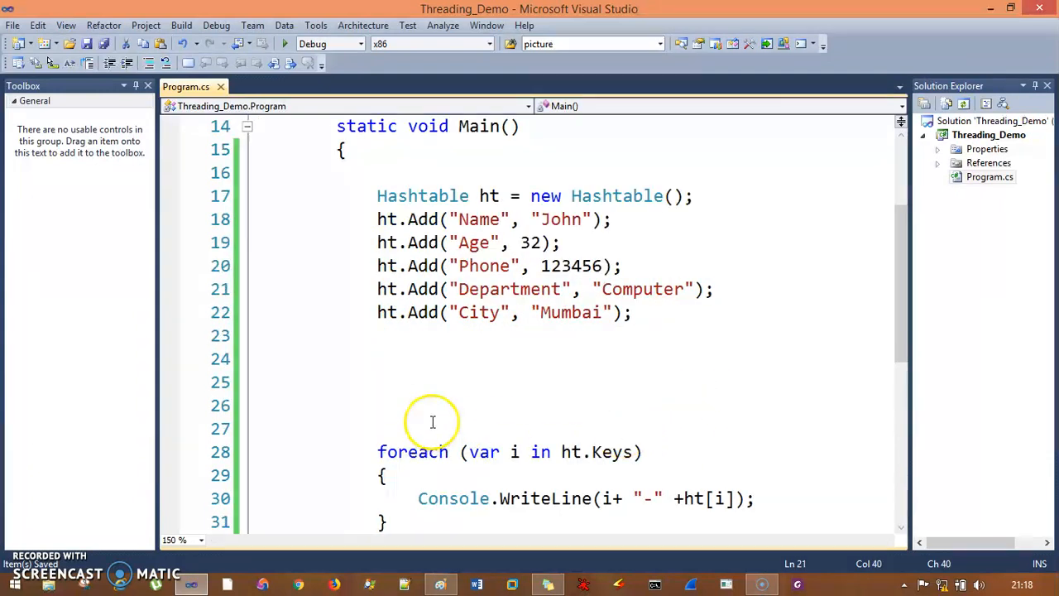
pyautogui.moveTo(433, 418); pyautogui.dragTo(378, 380)
pyautogui.press('Delete')
pyautogui.press('BackSpace')
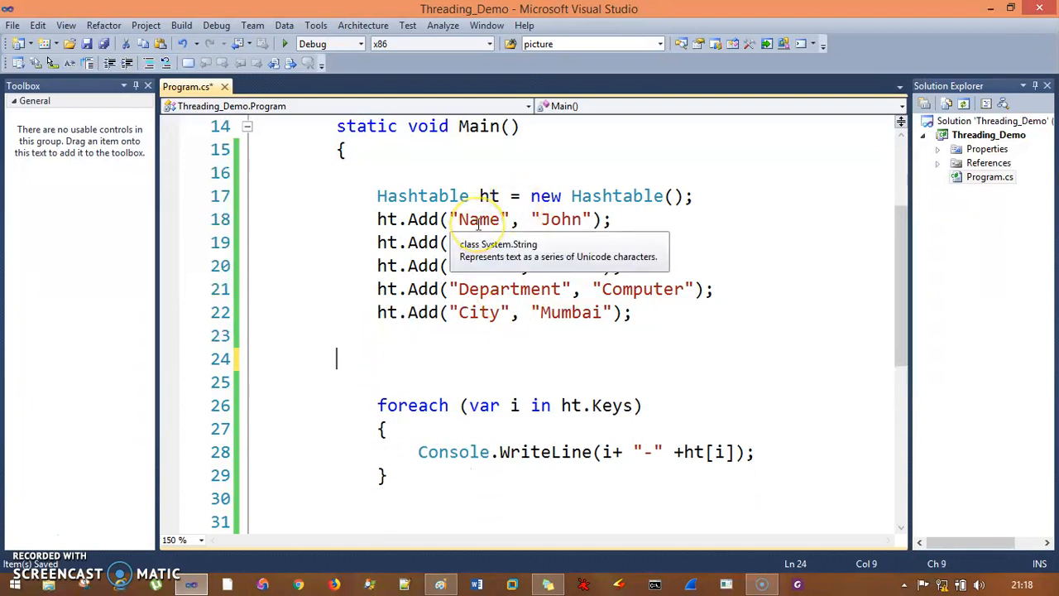
# Edit the Name entry's ht.Add arguments, then restore the line so all five entries remain
pyautogui.moveTo(614, 218); pyautogui.dragTo(453, 219)
pyautogui.press('Delete')
pyautogui.press('BackSpace')
pyautogui.write('(')
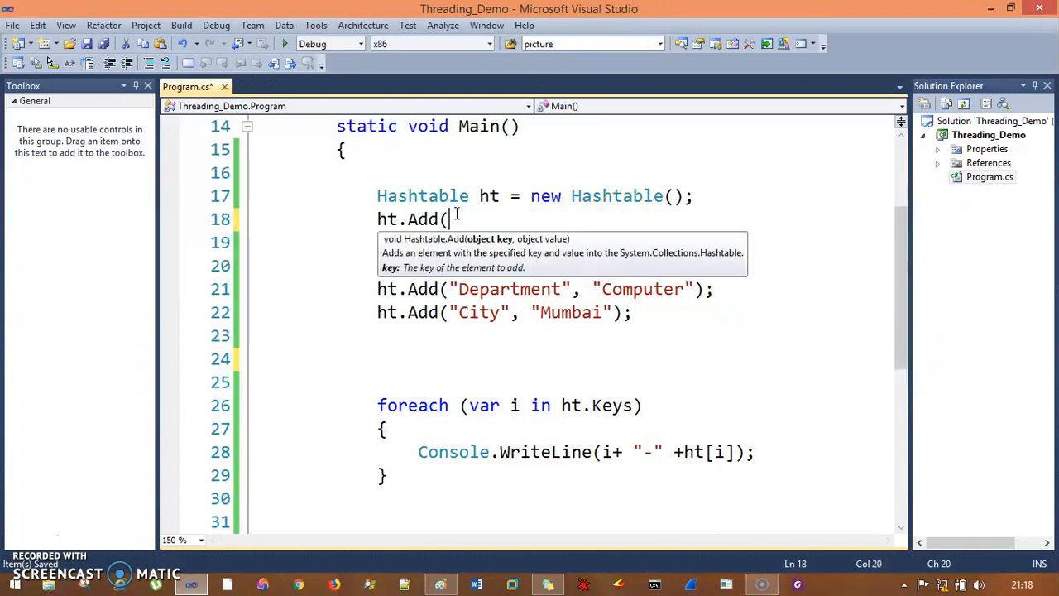
pyautogui.press('super+plus')
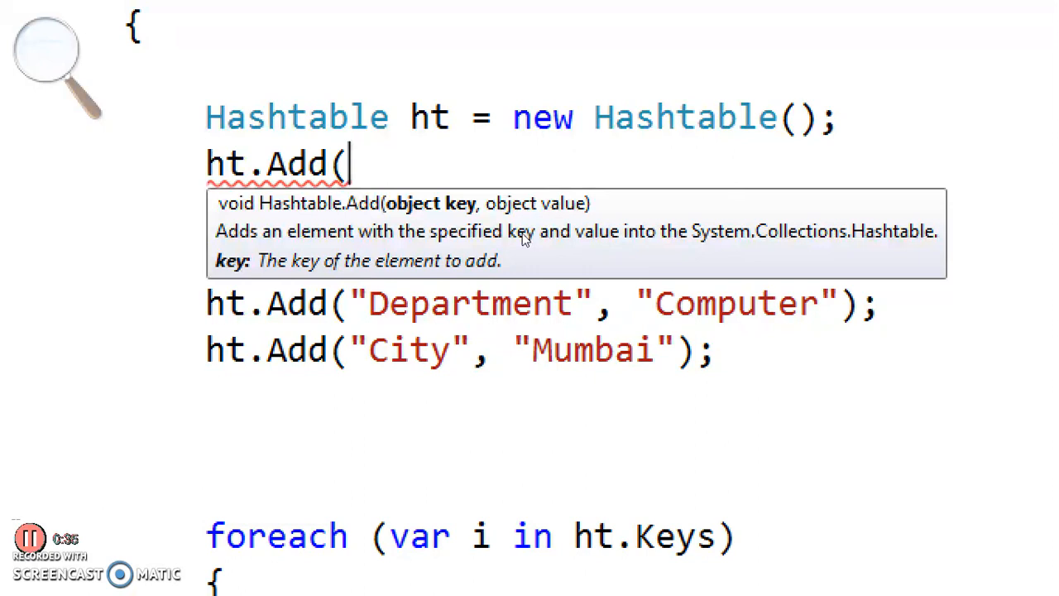
pyautogui.press('super+Escape')
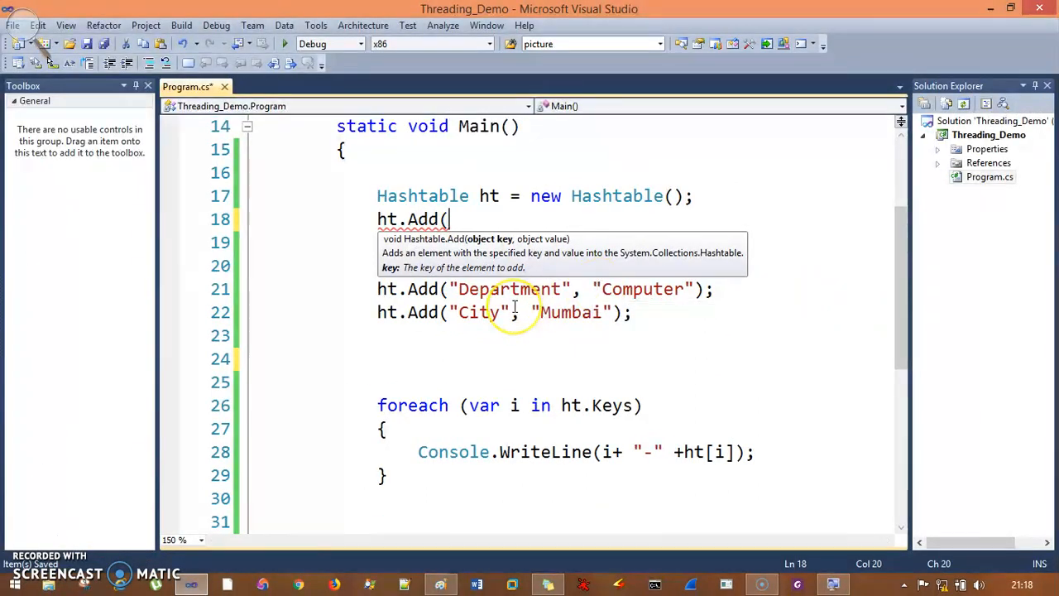
pyautogui.press('BackSpace')
pyautogui.write('(')
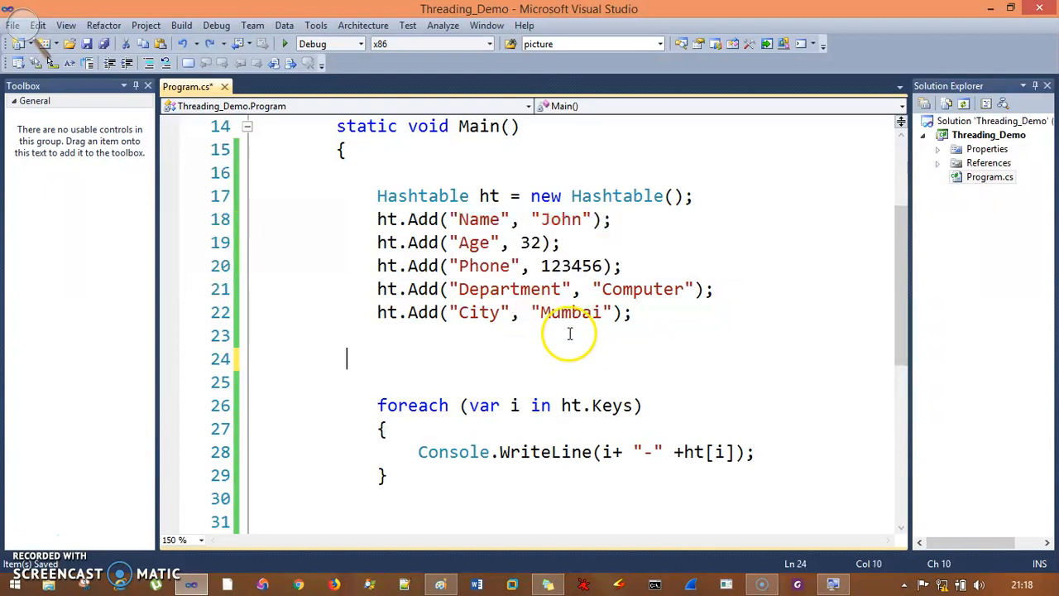
pyautogui.hotkey('ctrl', 'F5')
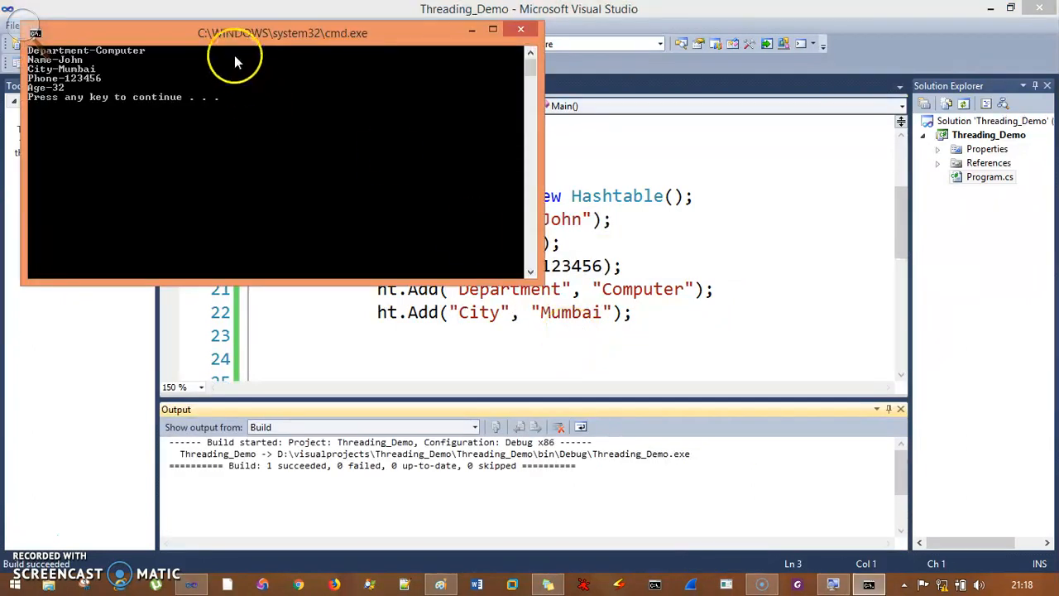
pyautogui.moveTo(234, 37)
pyautogui.mouseDown()
pyautogui.moveTo(822, 209)
pyautogui.moveTo(539, 193)
pyautogui.mouseUp()
pyautogui.click(833, 195)
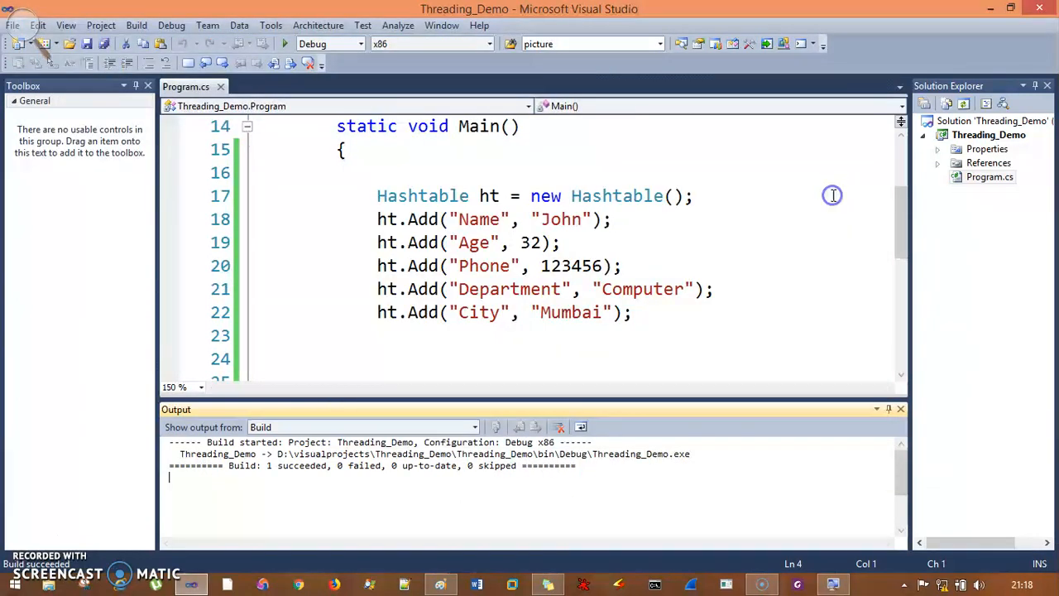
pyautogui.click(900, 409)
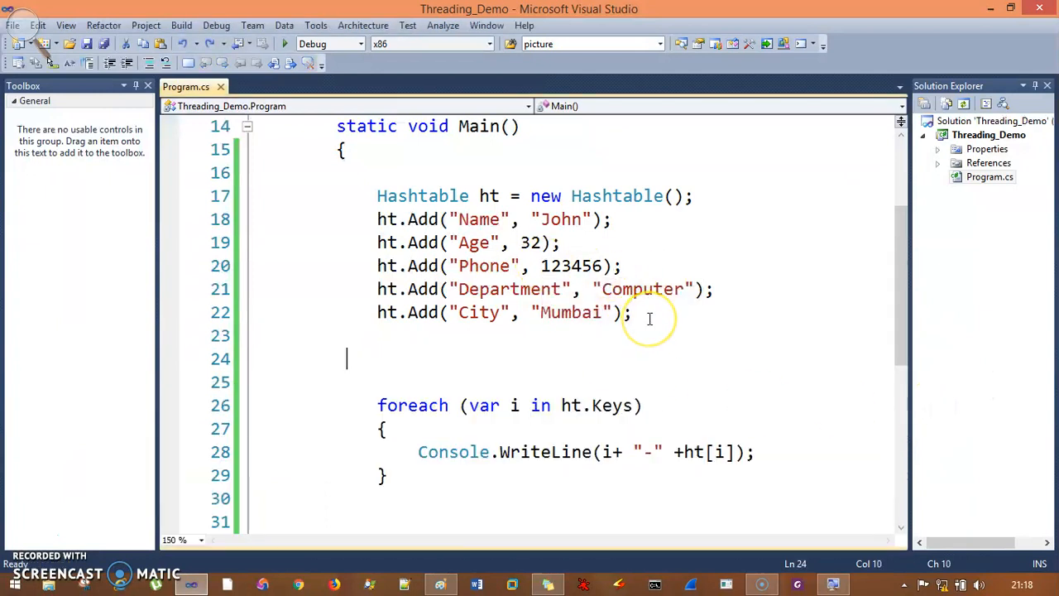
# Delete the Hashtable declaration and its five entries and start a Dictionary type in its place
pyautogui.moveTo(649, 318); pyautogui.dragTo(371, 196)
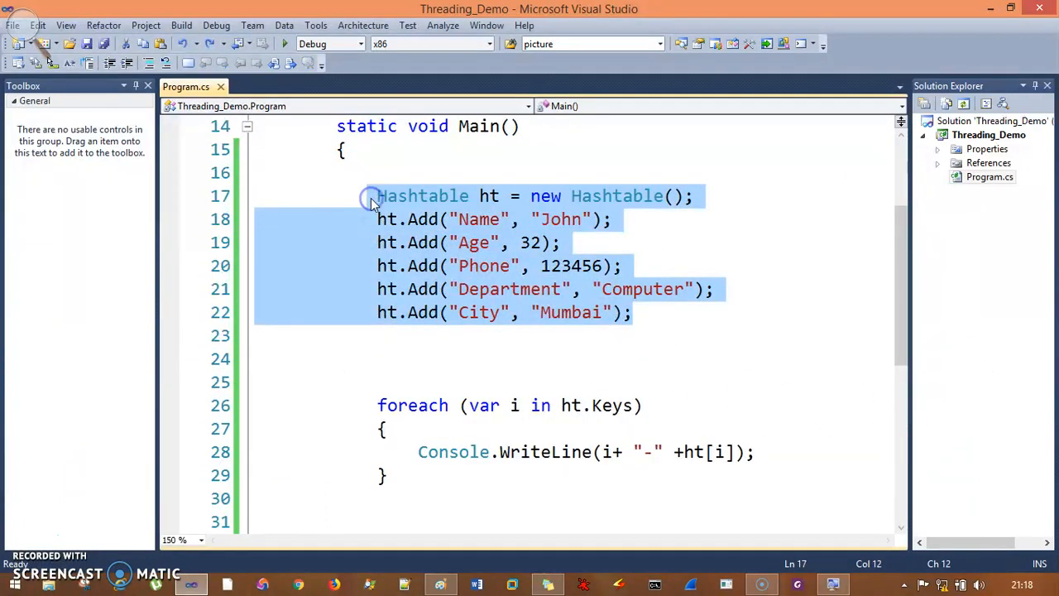
pyautogui.press('Delete')
pyautogui.write('Di')
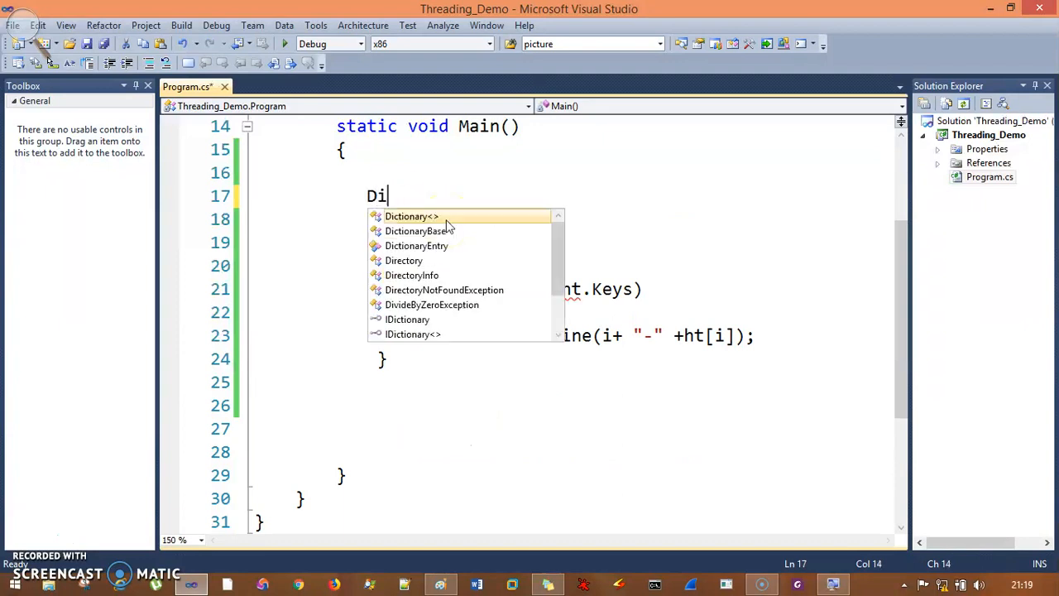
pyautogui.press('Tab')
pyautogui.write('<')
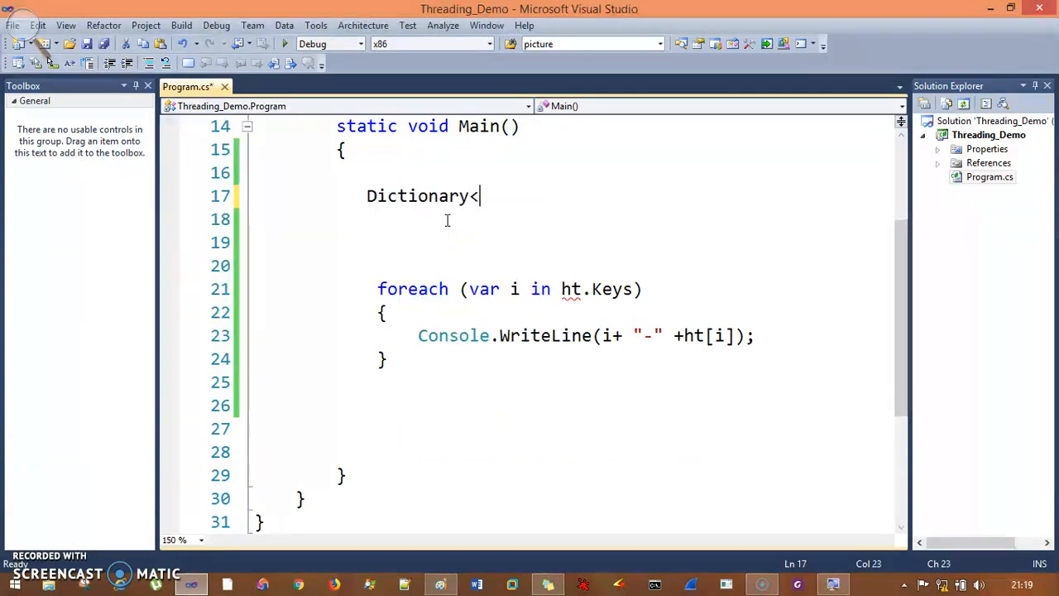
pyautogui.write('>')
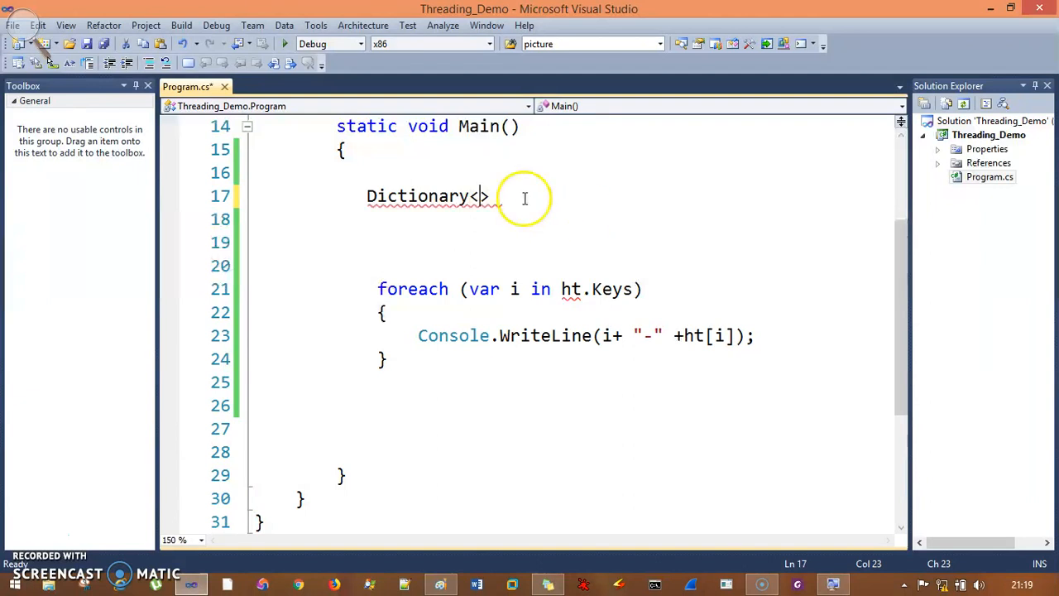
pyautogui.click(478, 196)
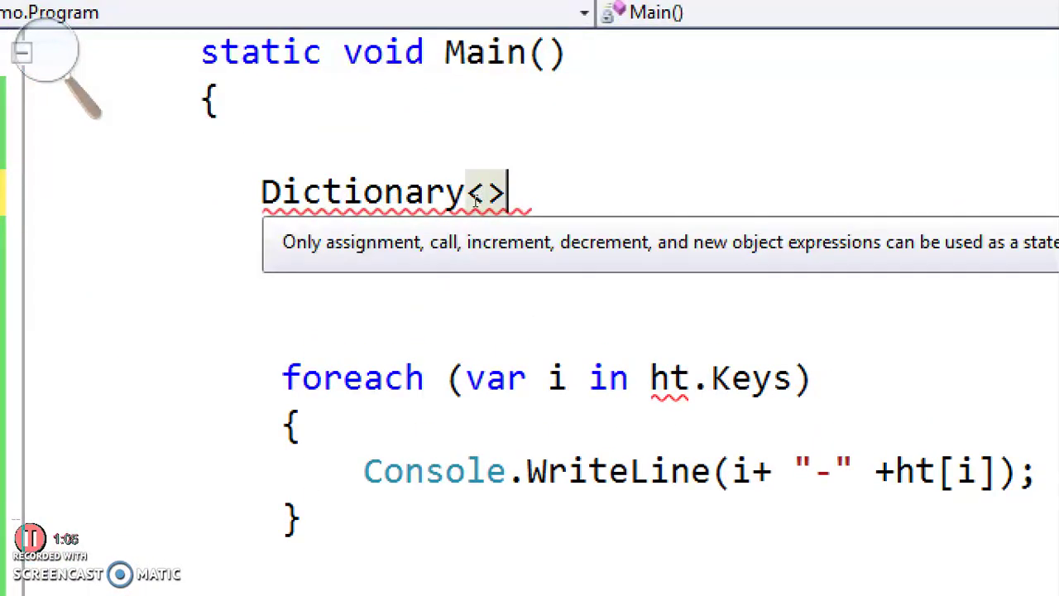
pyautogui.press('Delete')
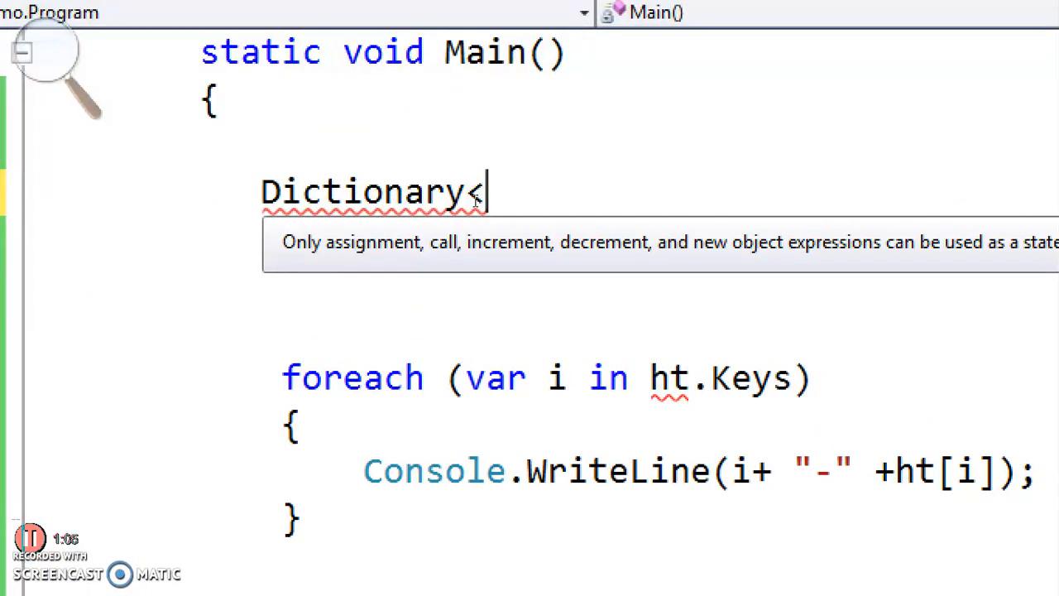
pyautogui.press('BackSpace')
pyautogui.write('<')
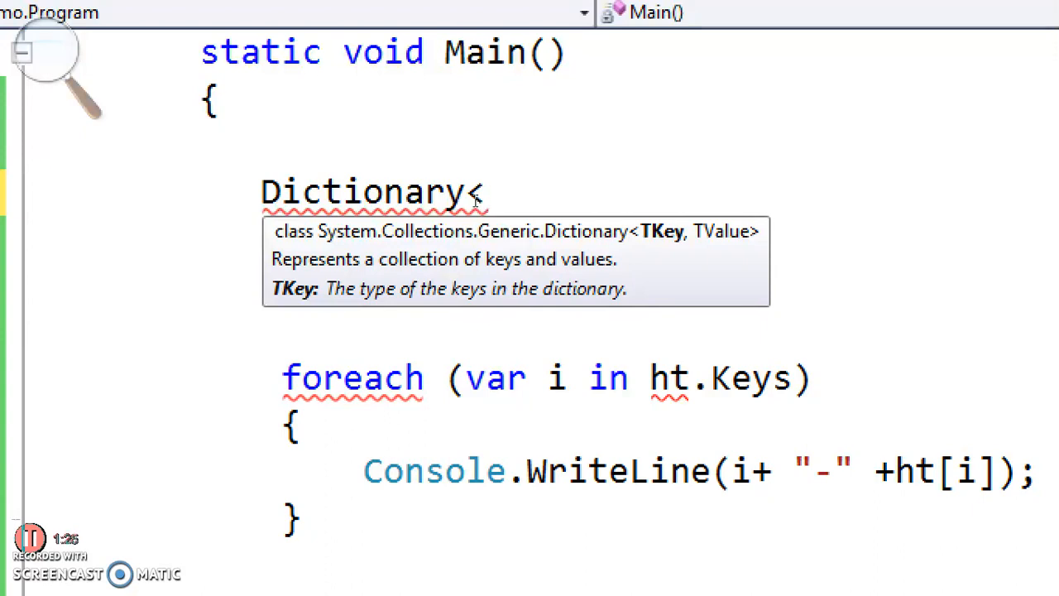
pyautogui.write('st')
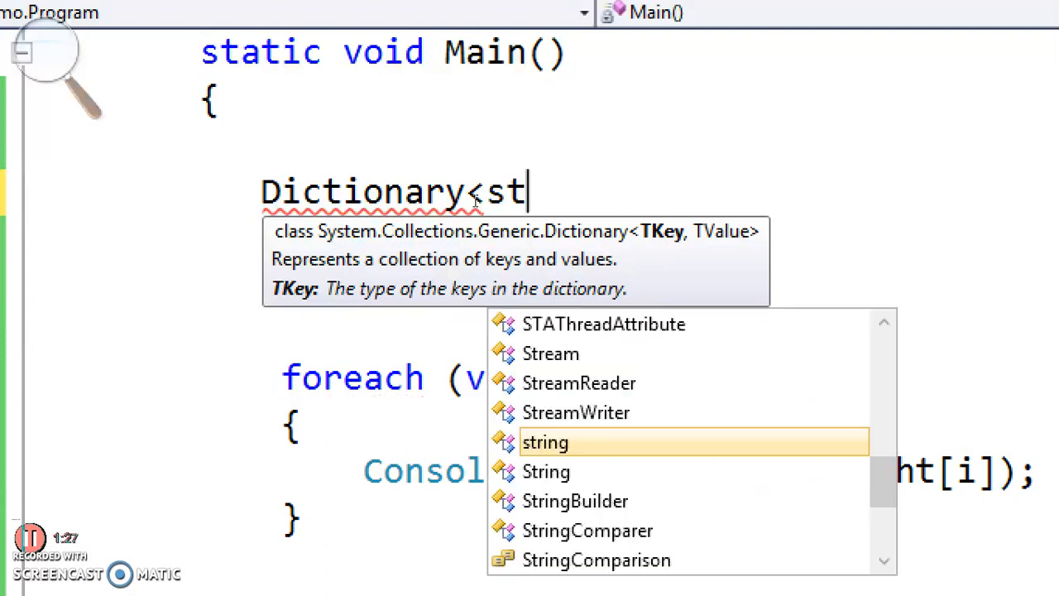
pyautogui.write('i')
# Complete the declaration as Dictionary<string, object> dt =
pyautogui.press('BackSpace')
pyautogui.write('ri')
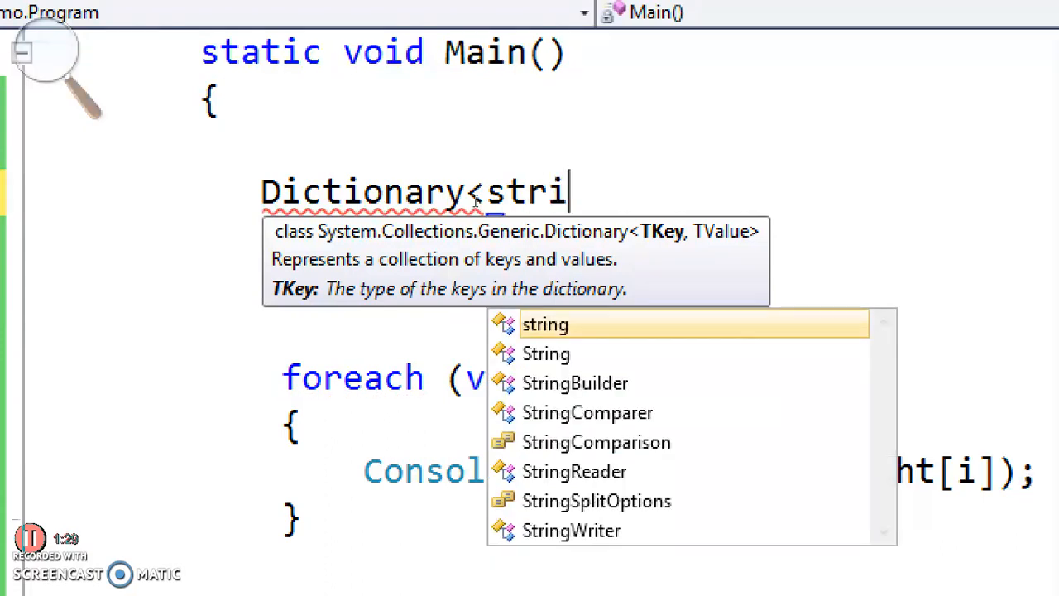
pyautogui.press('Tab')
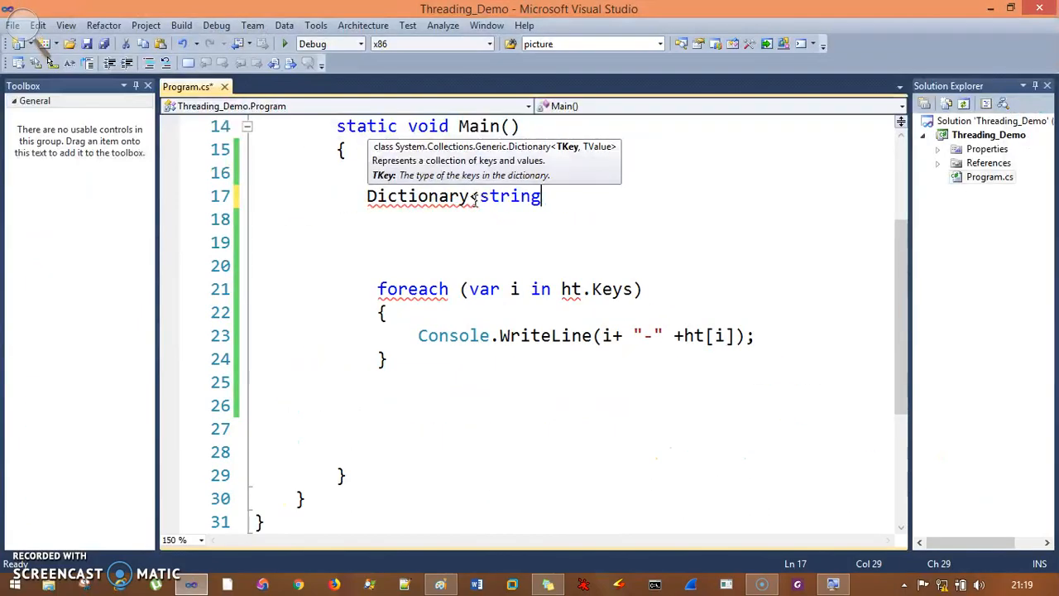
pyautogui.write(',')
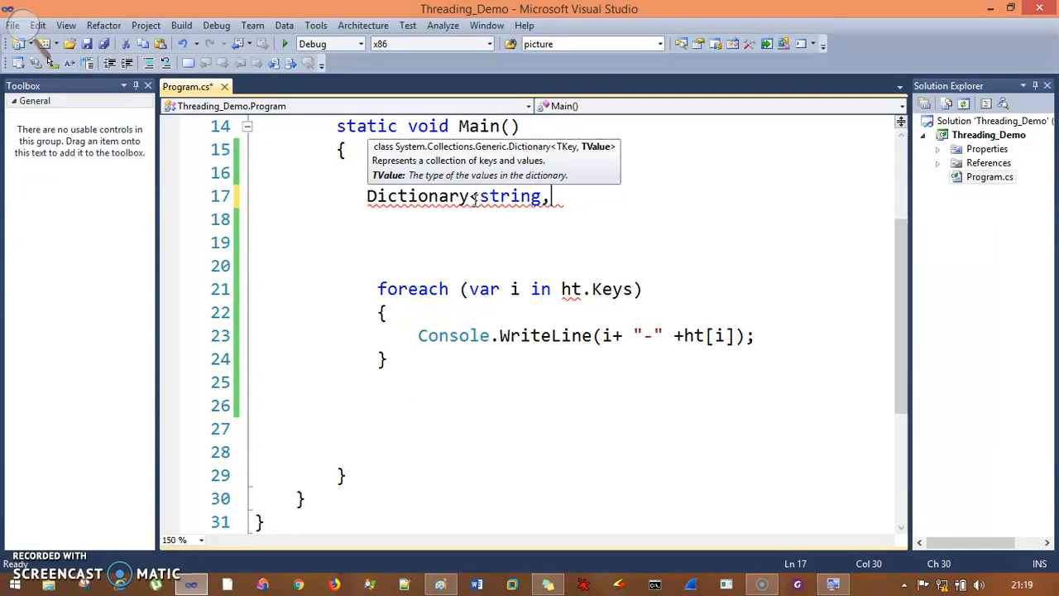
pyautogui.write(' object')
pyautogui.press('Escape')
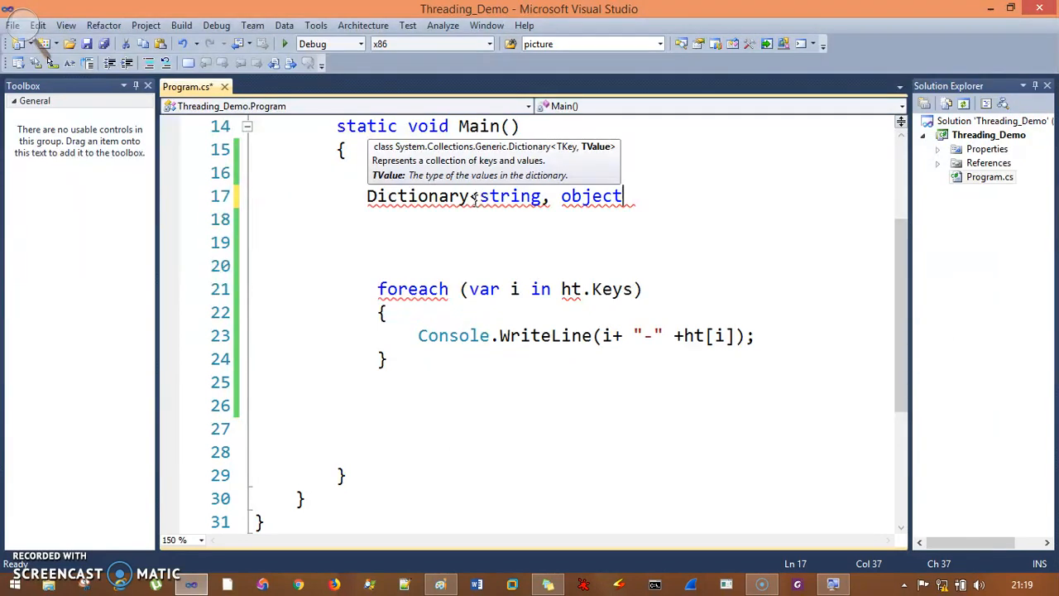
pyautogui.write('>')
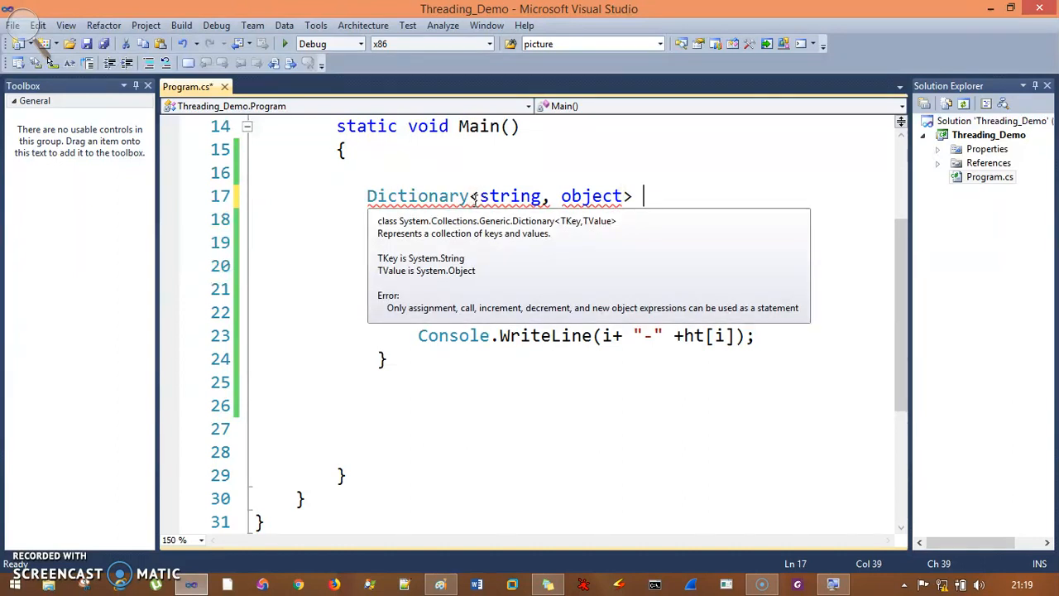
pyautogui.write(' dt = ')
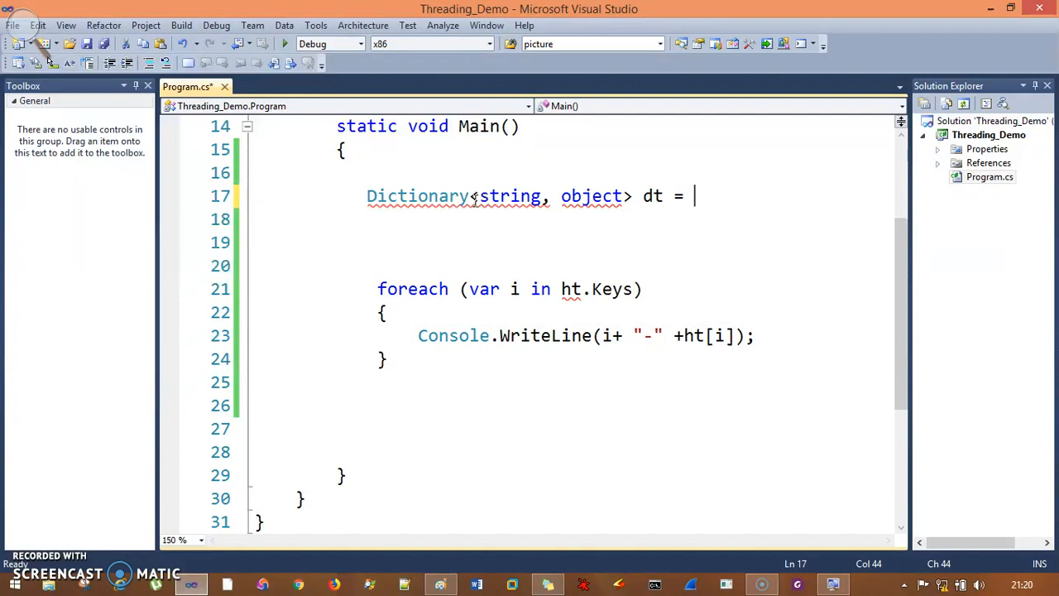
pyautogui.write('new')
# Finish the declaration with new Dictionary<string, object>() and begin a dt.Add( call below it
pyautogui.press('Tab')
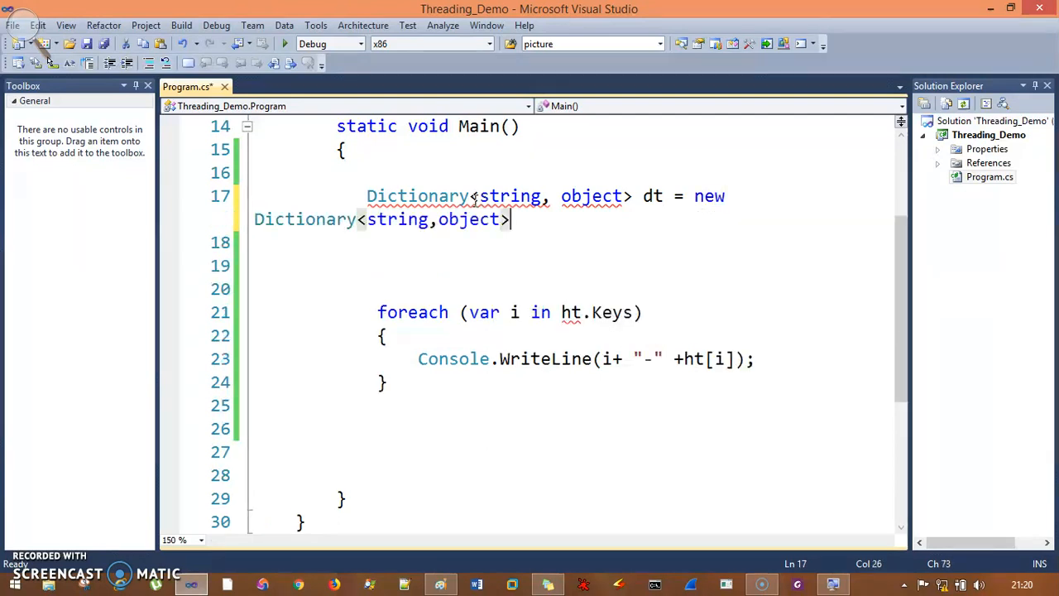
pyautogui.write('();')
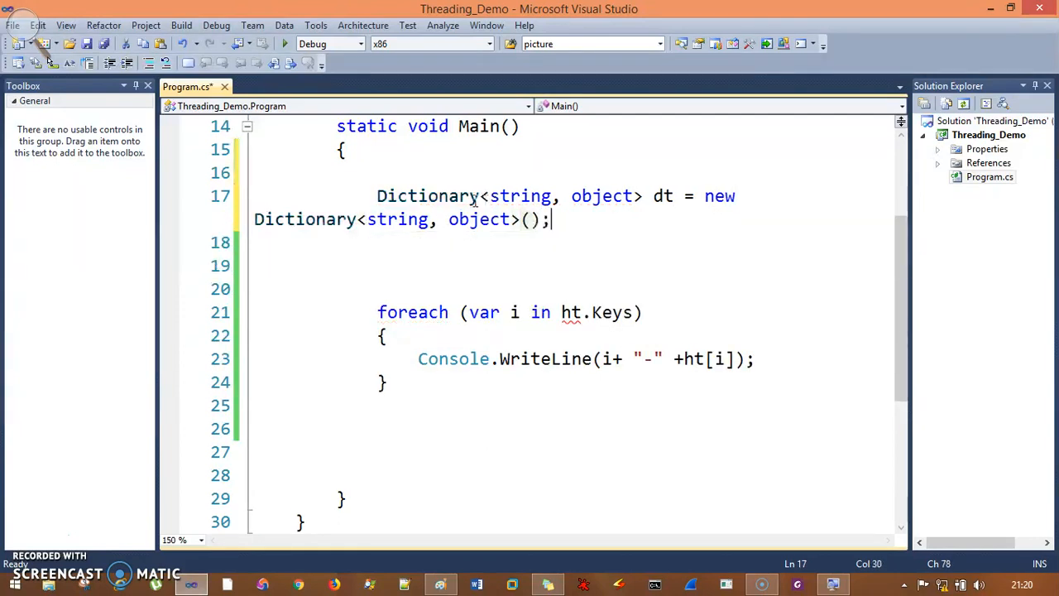
pyautogui.press('Return')
pyautogui.press('Return')
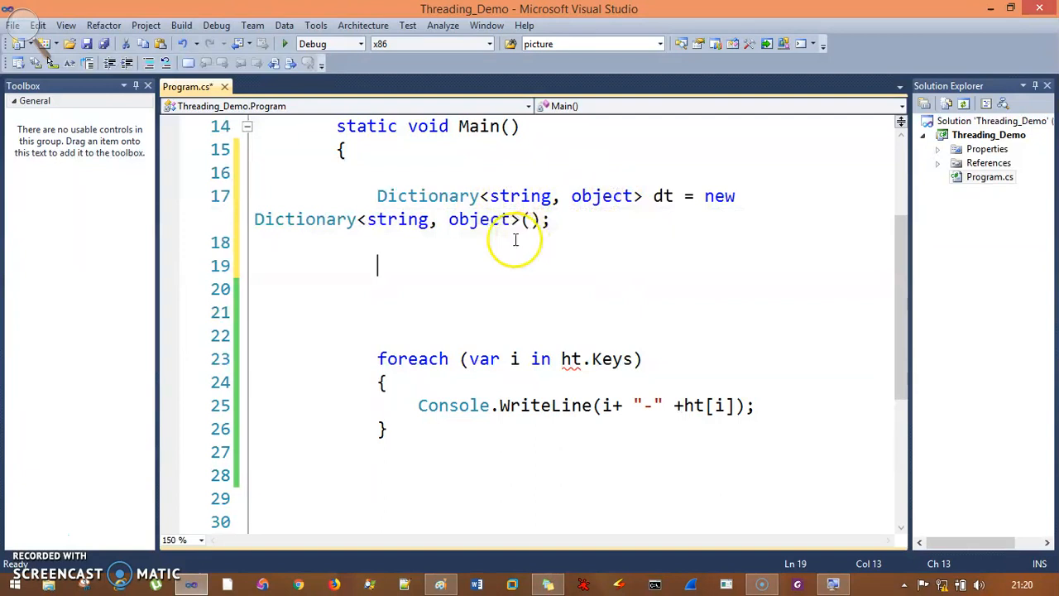
pyautogui.write('d')
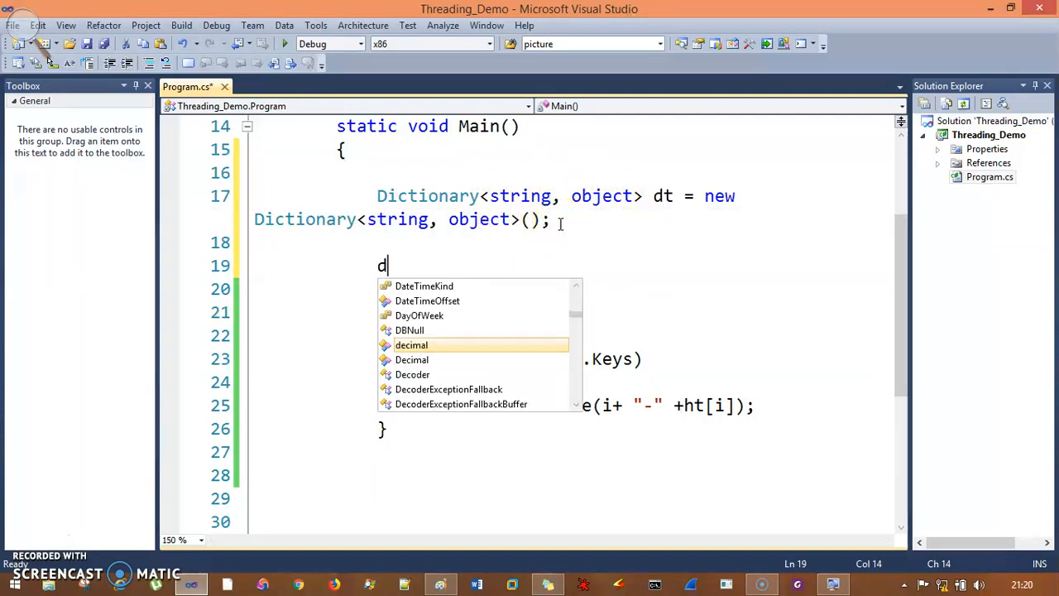
pyautogui.write('t.a')
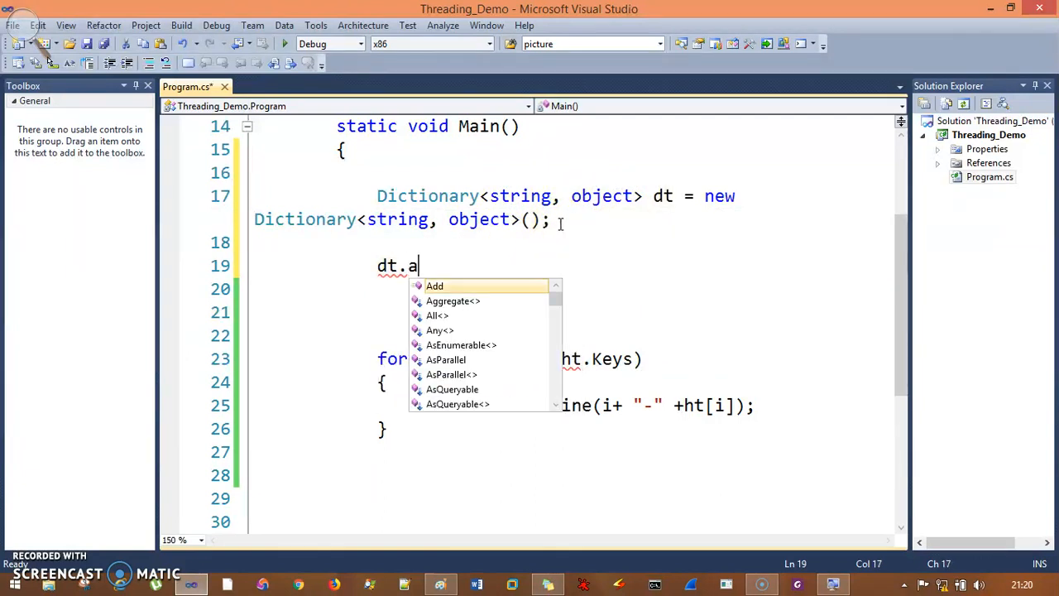
pyautogui.write('d')
pyautogui.press('Tab')
pyautogui.write('(')
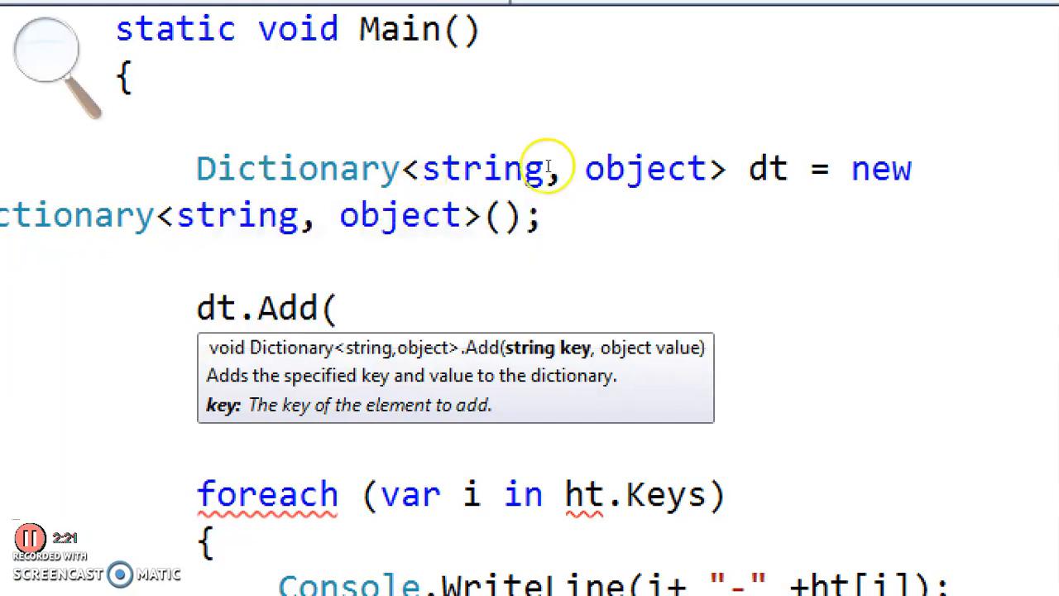
pyautogui.click(668, 170)
pyautogui.doubleClick(612, 199)
pyautogui.write('int')
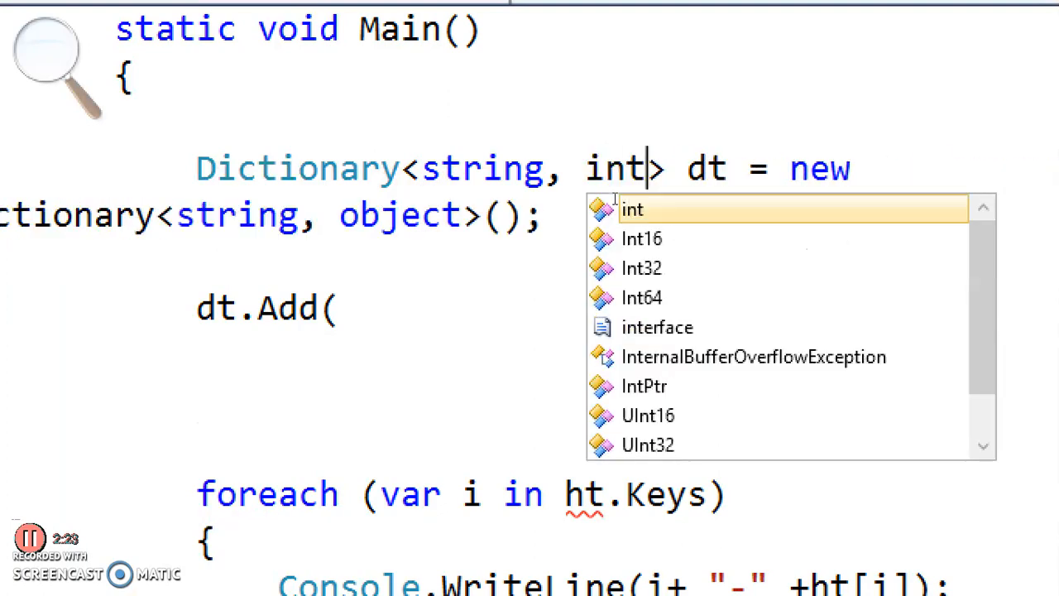
pyautogui.press('Escape')
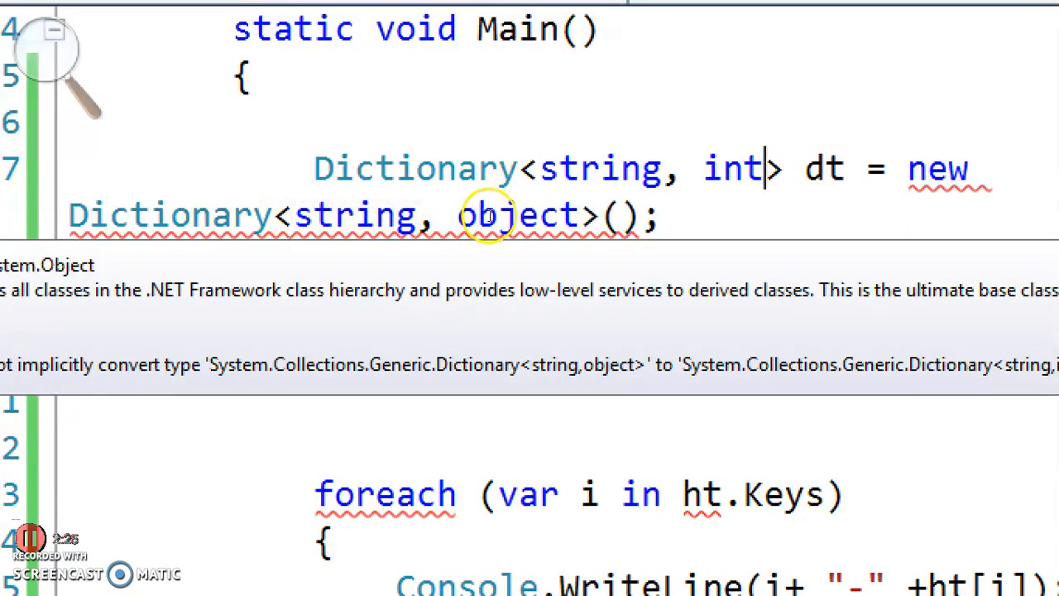
pyautogui.doubleClick(513, 215)
pyautogui.write('int')
pyautogui.press('Escape')
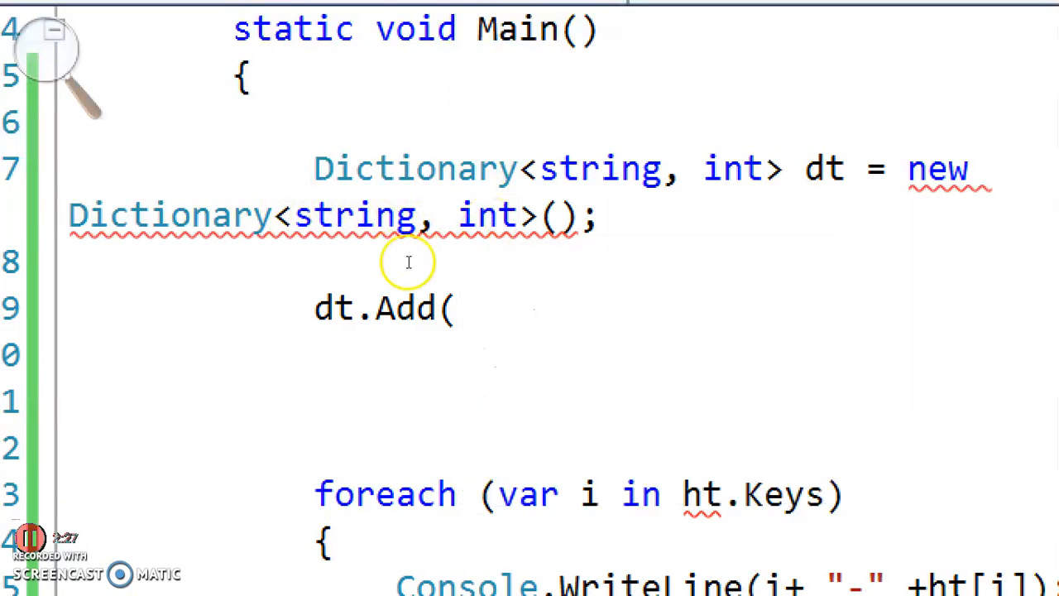
pyautogui.click(453, 308)
pyautogui.press('BackSpace')
pyautogui.write('(')
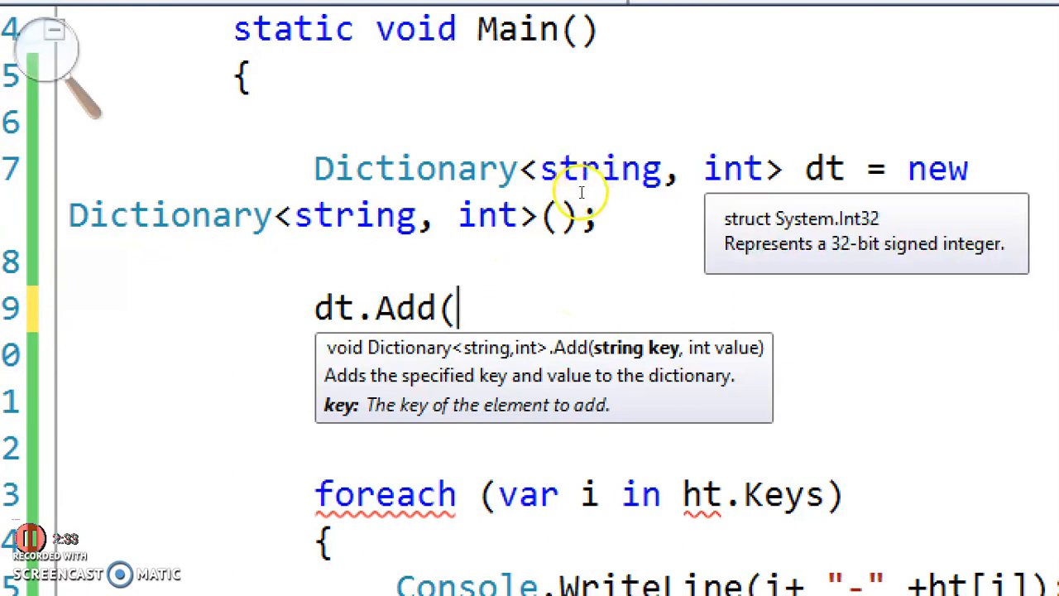
pyautogui.doubleClick(732, 168)
pyautogui.write('object')
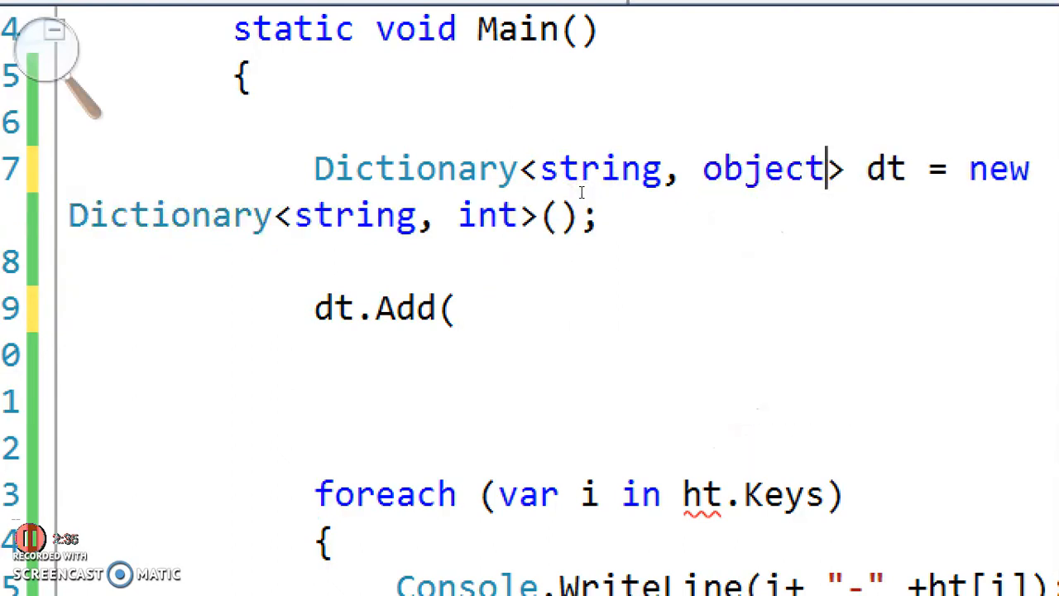
pyautogui.doubleClick(475, 213)
pyautogui.write('o')
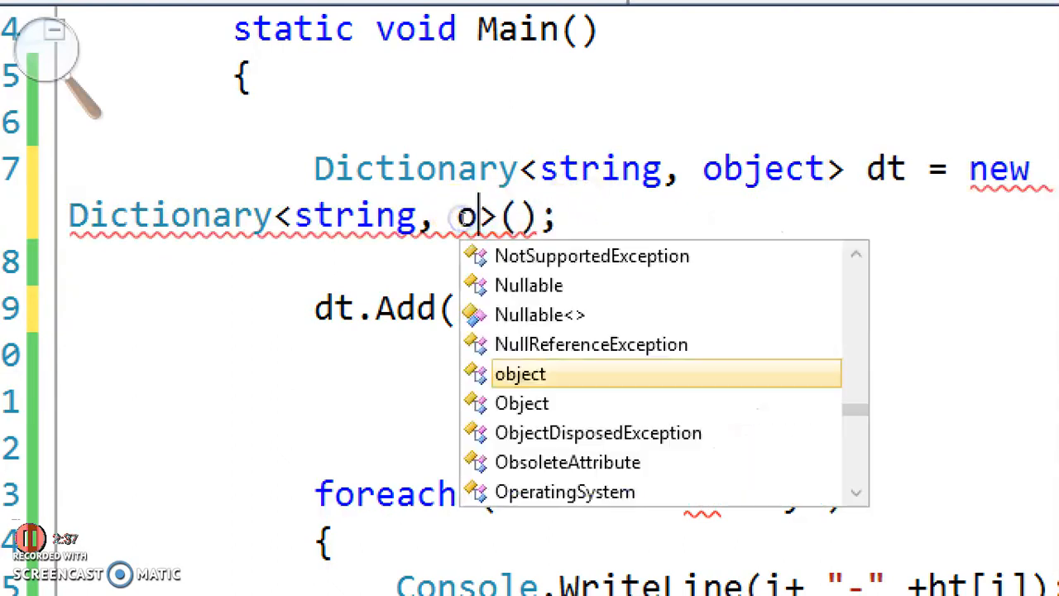
pyautogui.write('bjc')
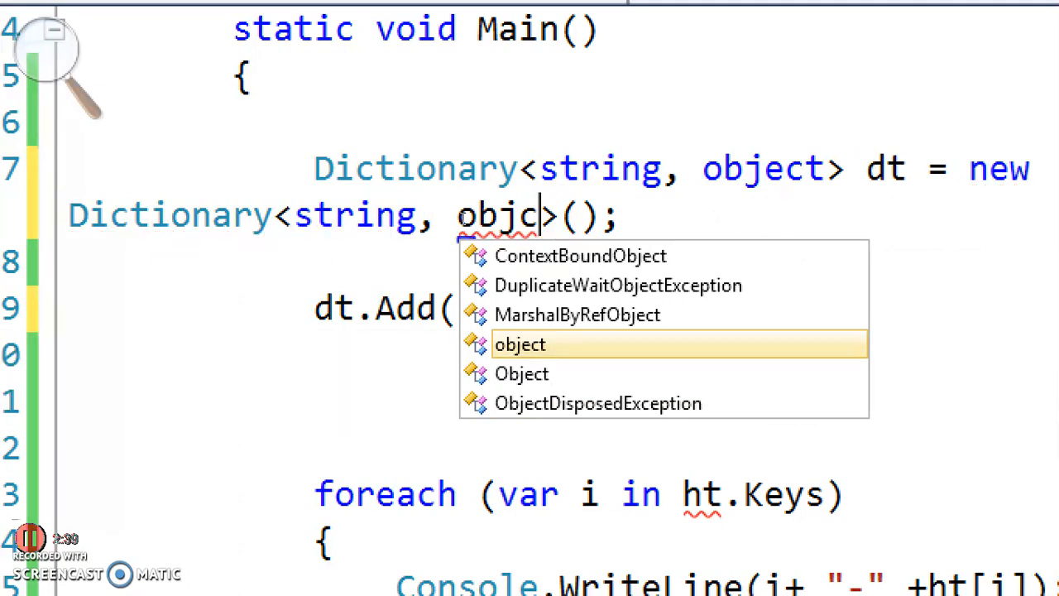
pyautogui.press('Tab')
# Write the first entry dt.Add("Name", "John");
pyautogui.click(469, 286)
pyautogui.press('BackSpace')
pyautogui.write('(')
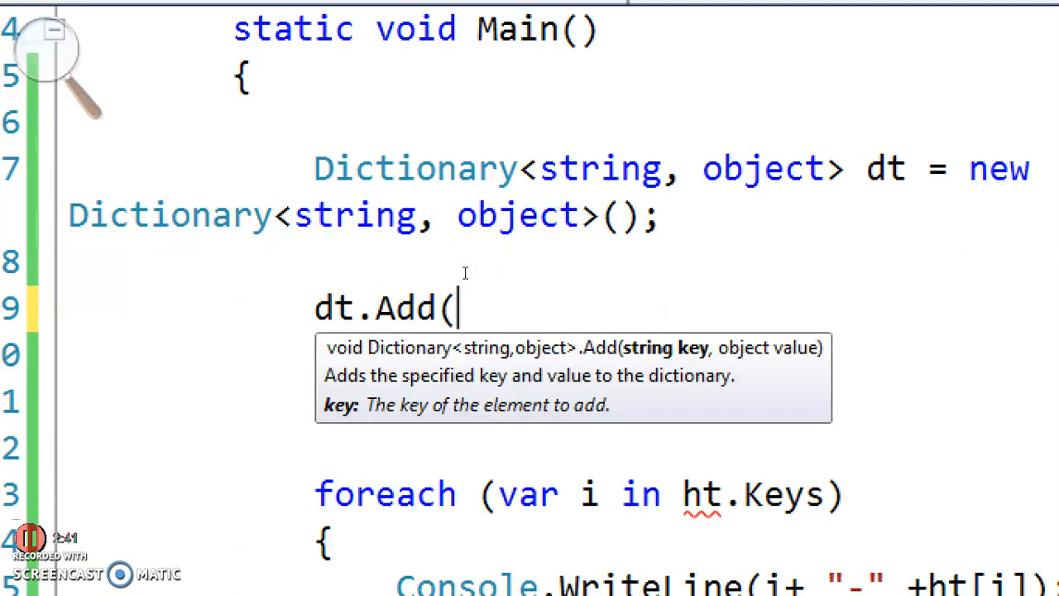
pyautogui.write('""')
pyautogui.press('Left')
pyautogui.write('Name')
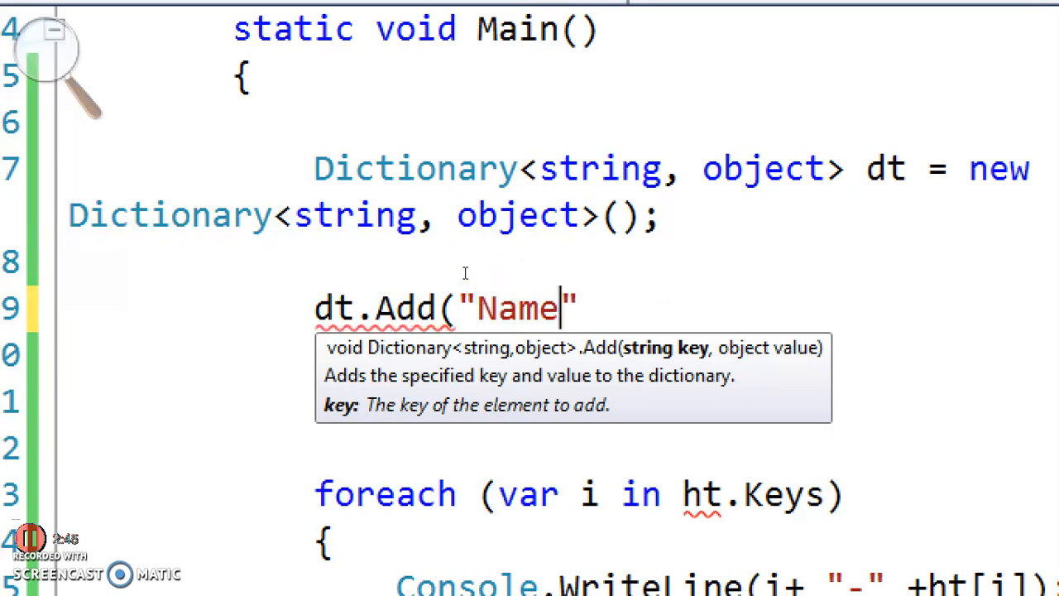
pyautogui.press('Right')
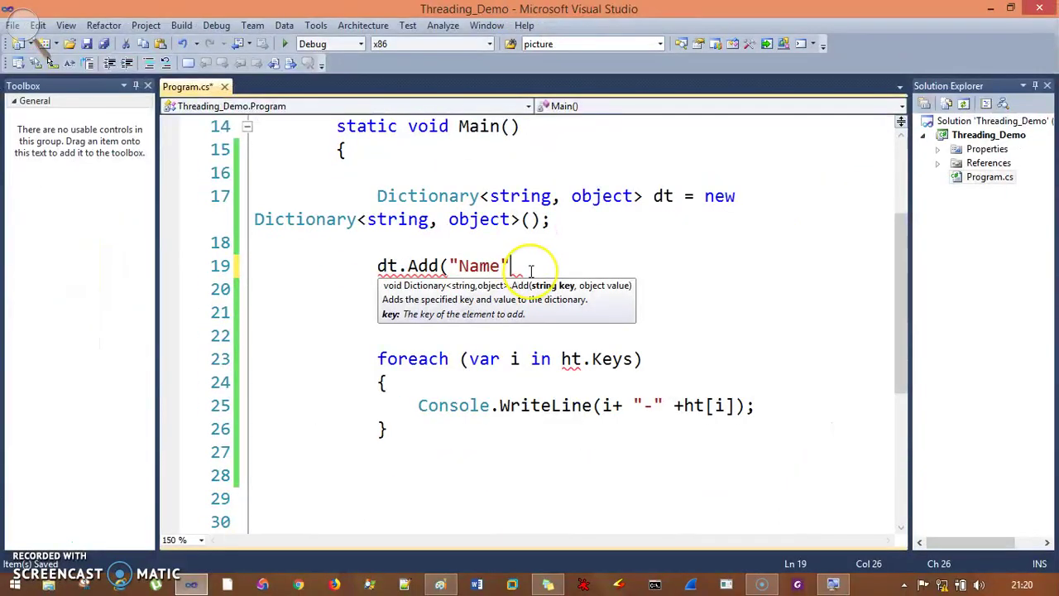
pyautogui.write(', ')
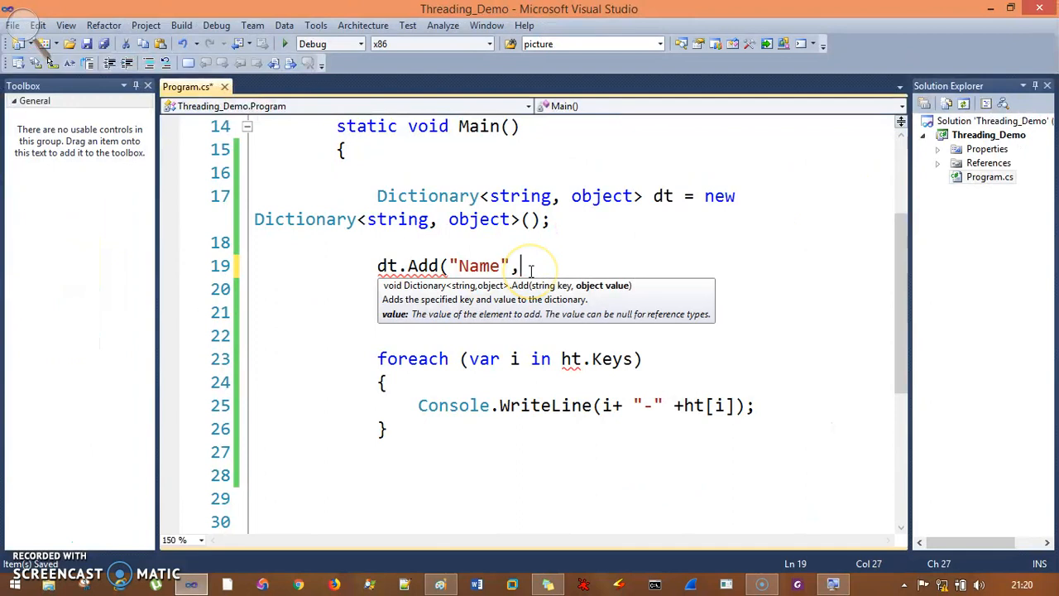
pyautogui.write('"Jo')
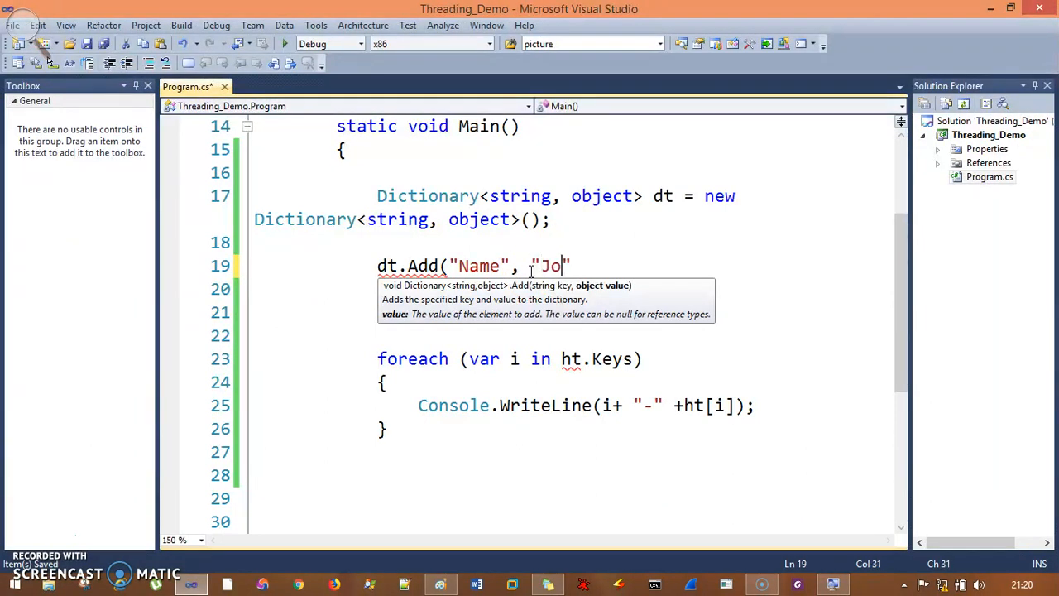
pyautogui.write('hn")')
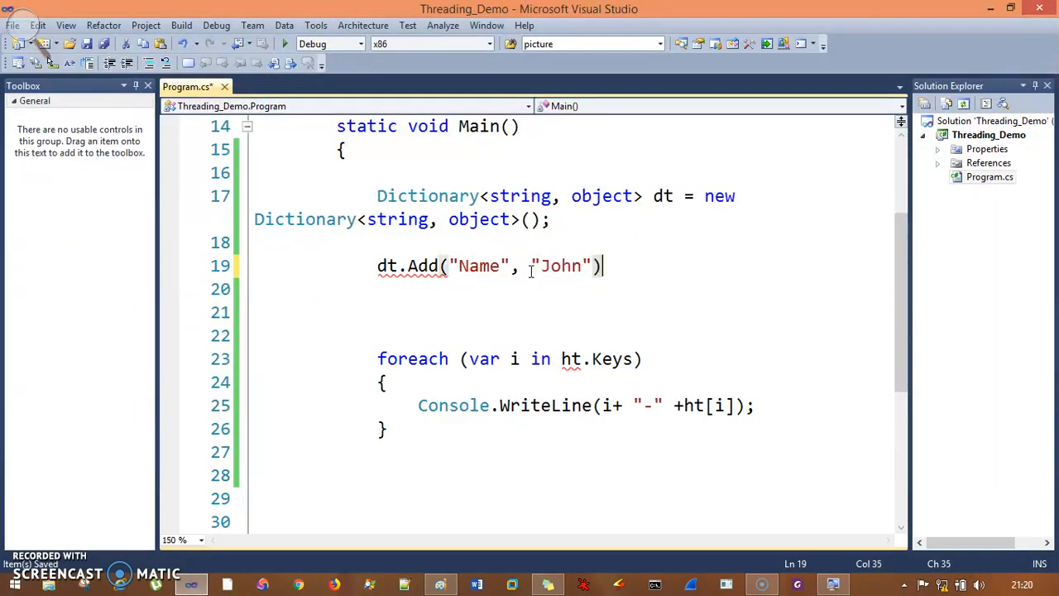
pyautogui.write(';')
pyautogui.press('Return')
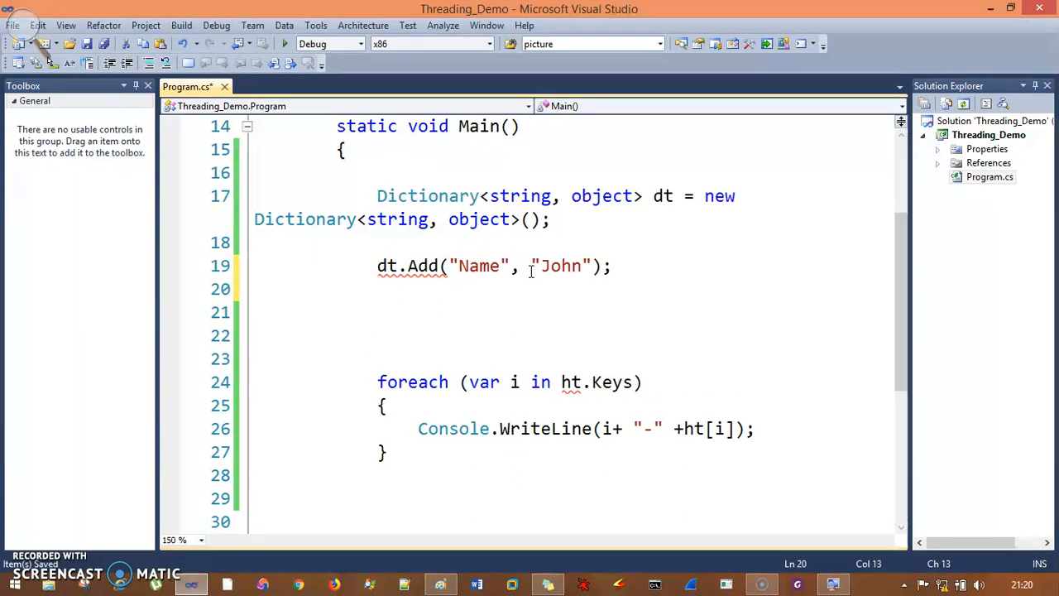
pyautogui.write('dr.')
# Write the second entry dt.Add("Age", 32); on the next line
pyautogui.press('BackSpace')
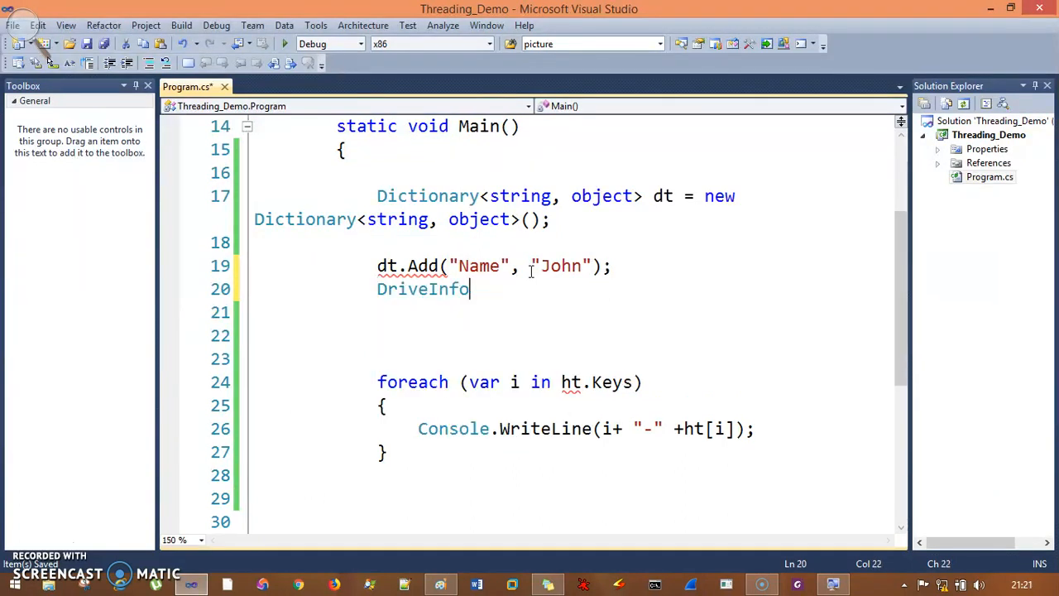
pyautogui.hotkey('ctrl', 'BackSpace')
pyautogui.write('dt.a')
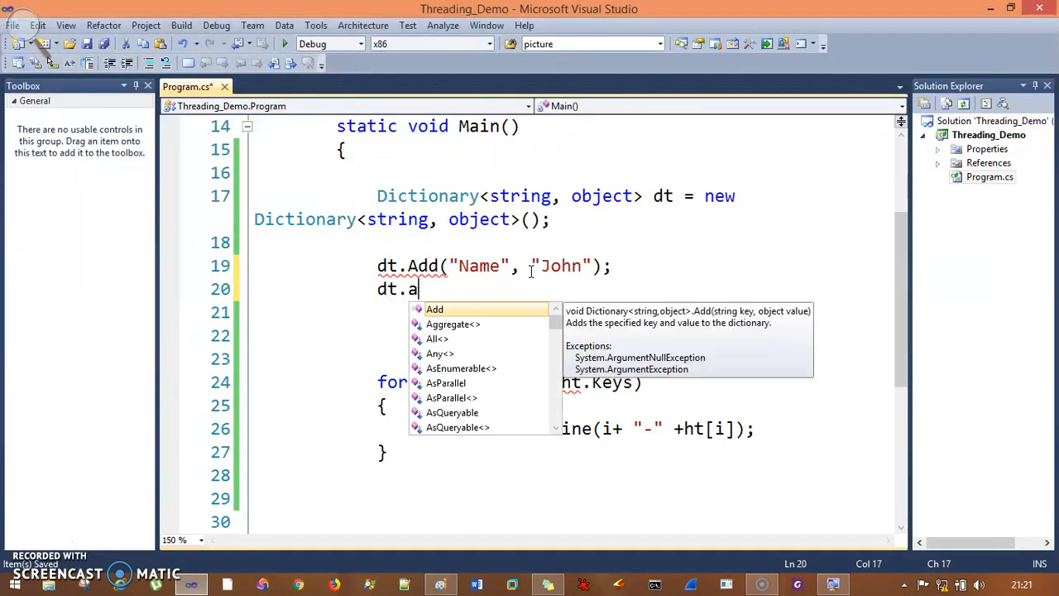
pyautogui.press('Tab')
pyautogui.write('()')
pyautogui.press('Left')
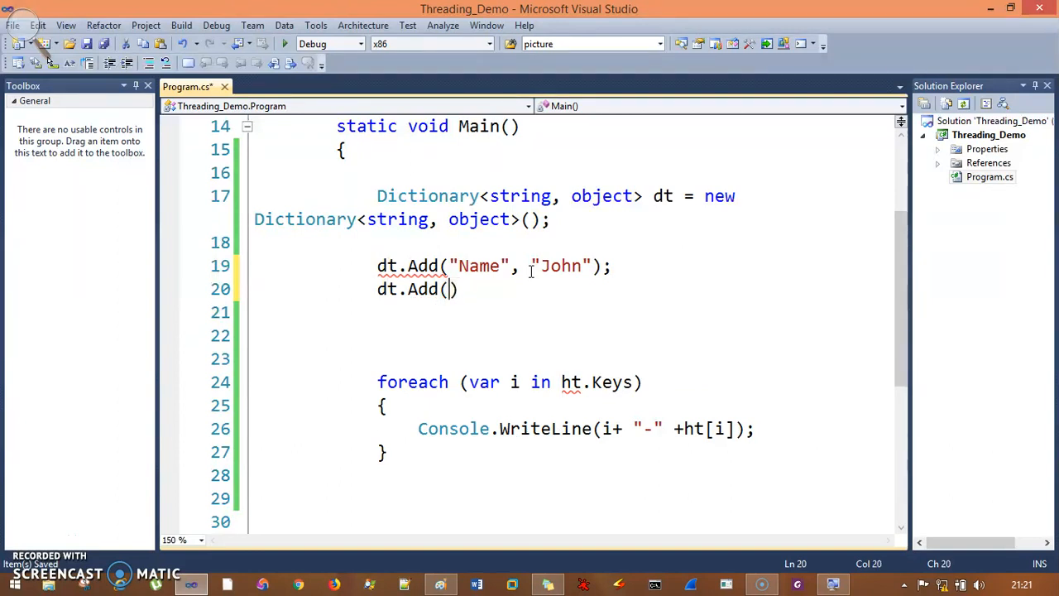
pyautogui.write('""')
pyautogui.press('Left')
pyautogui.write('A')
pyautogui.write('ge')
pyautogui.press('Right')
pyautogui.write(', ')
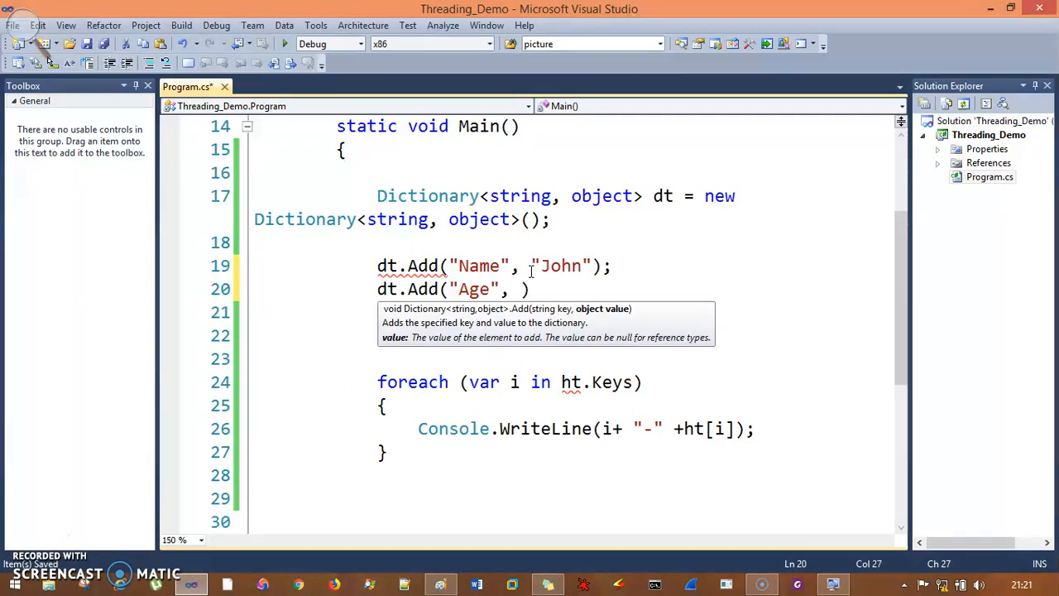
pyautogui.write('32')
pyautogui.press('End')
pyautogui.write(';')
pyautogui.press('Return')
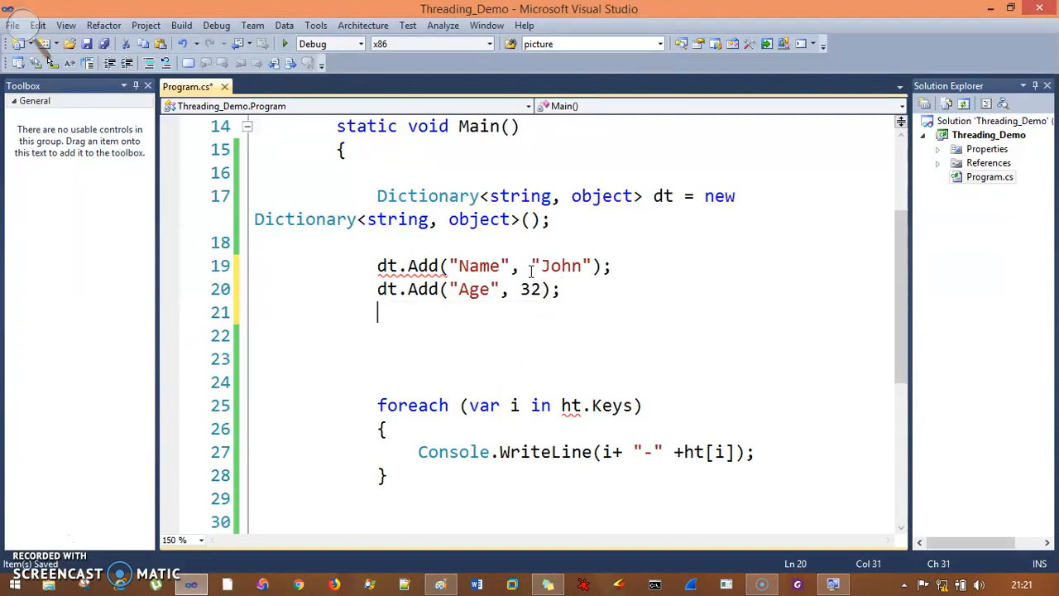
# Duplicate the Age statement twice and turn the first copy into dt.Add("Phone", 12432);
pyautogui.moveTo(561, 289); pyautogui.dragTo(377, 290)
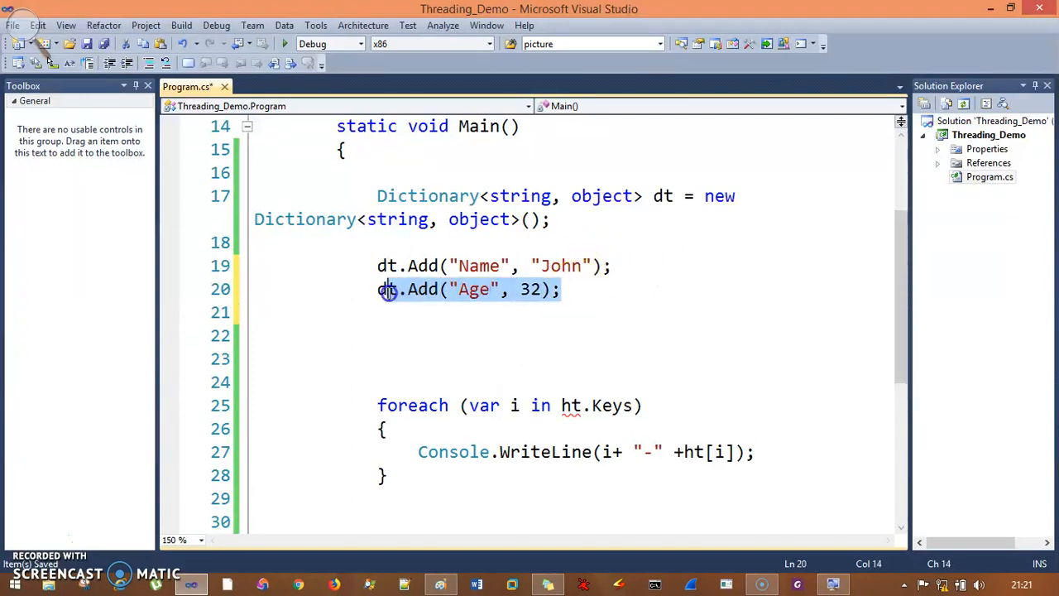
pyautogui.hotkey('ctrl', 'c')
pyautogui.press('End')
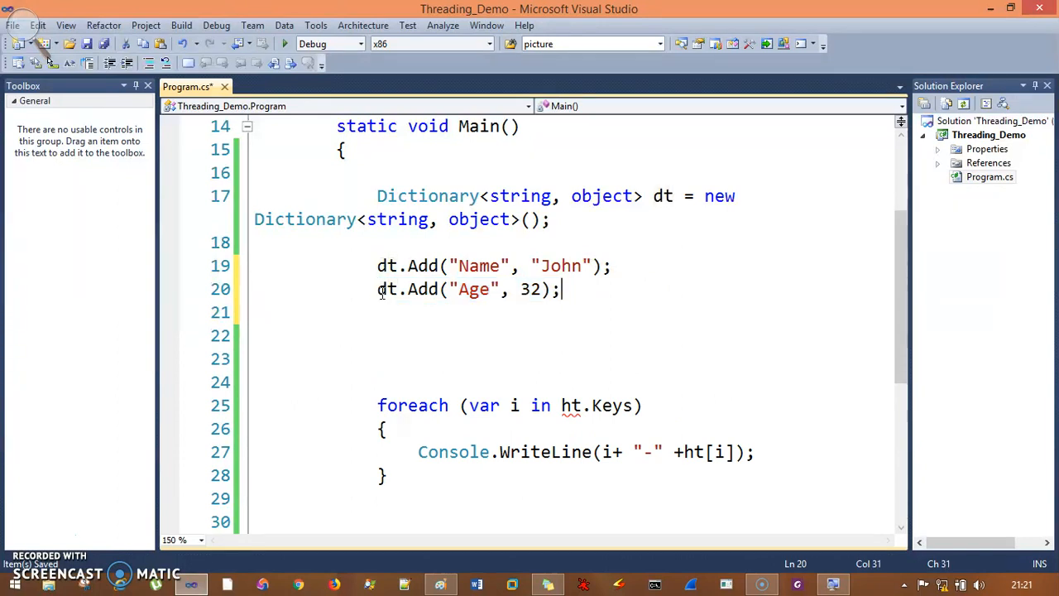
pyautogui.press('Return')
pyautogui.hotkey('ctrl', 'v')
pyautogui.press('Return')
pyautogui.hotkey('ctrl', 'v')
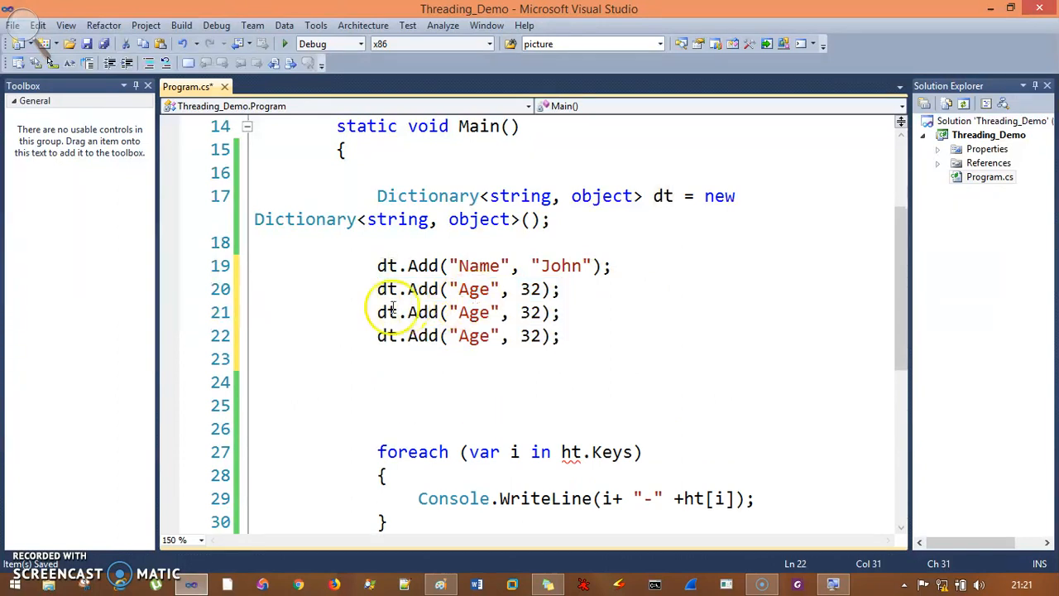
pyautogui.doubleClick(474, 312)
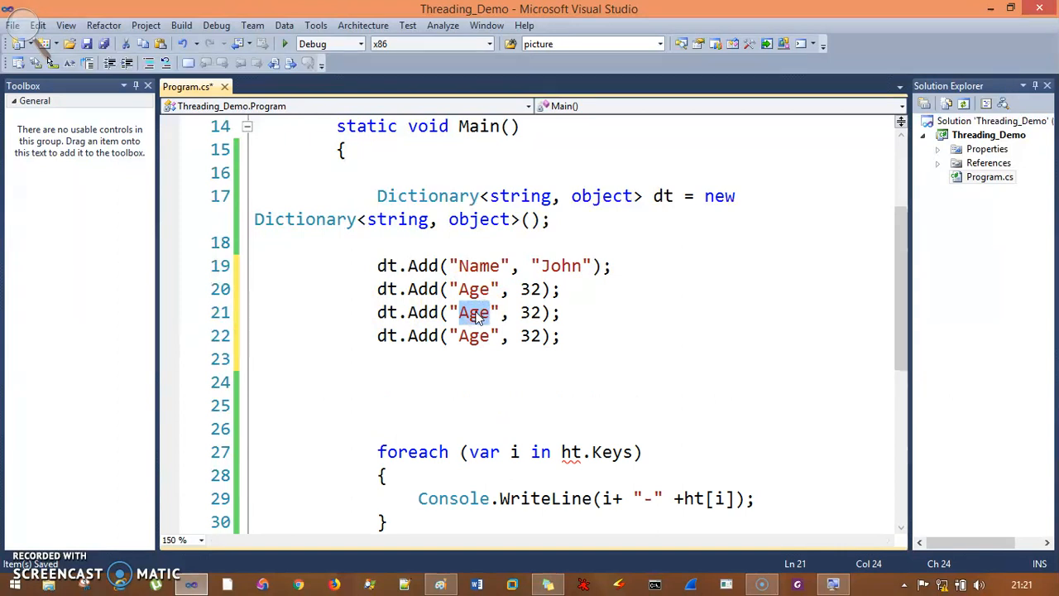
pyautogui.write('Phon')
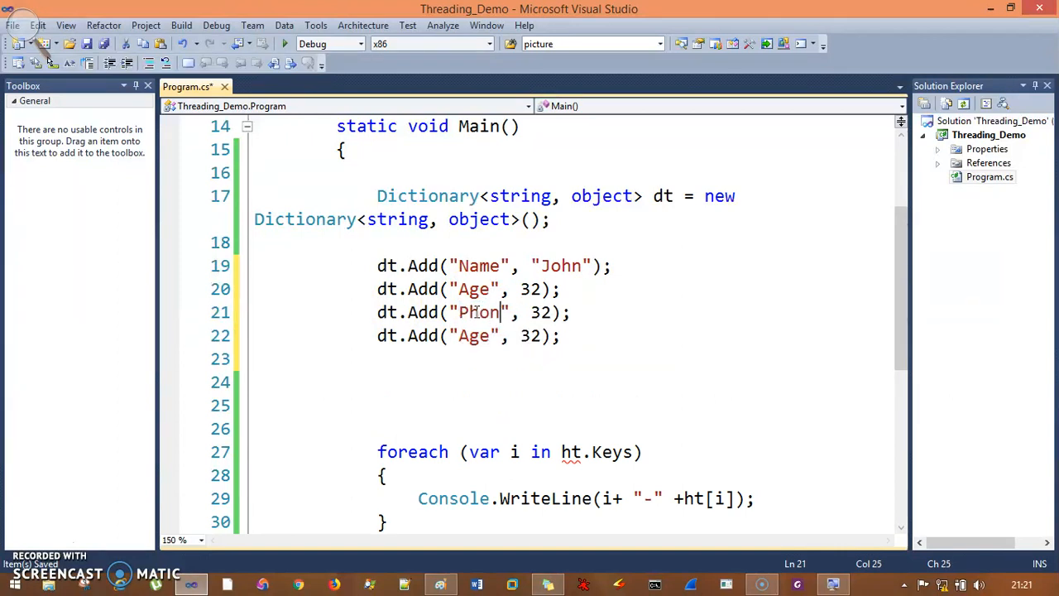
pyautogui.write('e')
pyautogui.click(544, 311)
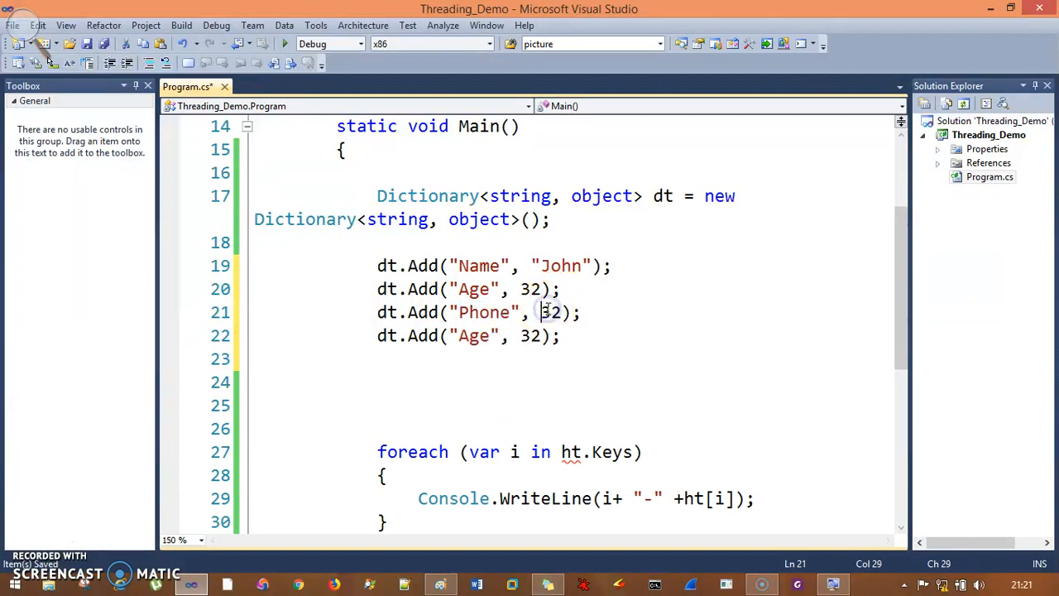
pyautogui.write('124')
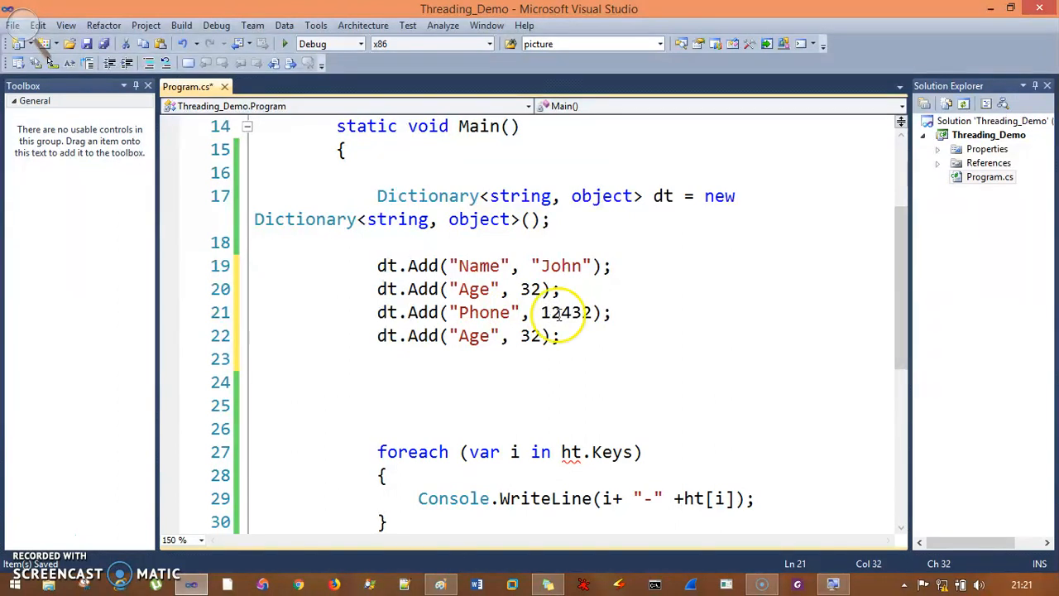
# Turn the second copy into dt.Add("Department", "Computer");
pyautogui.doubleClick(477, 335)
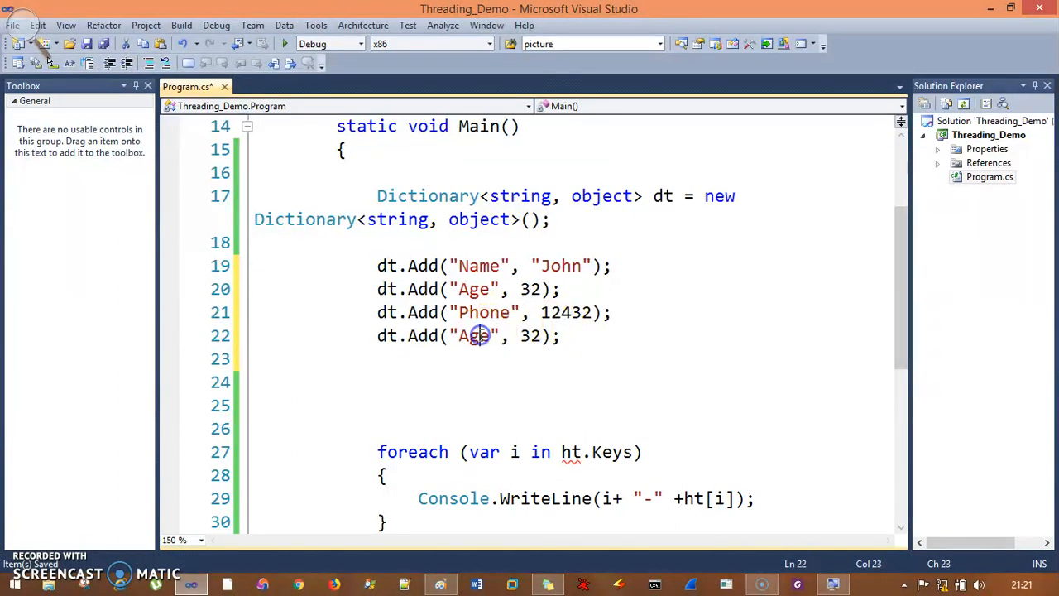
pyautogui.write('Cm')
pyautogui.press('BackSpace')
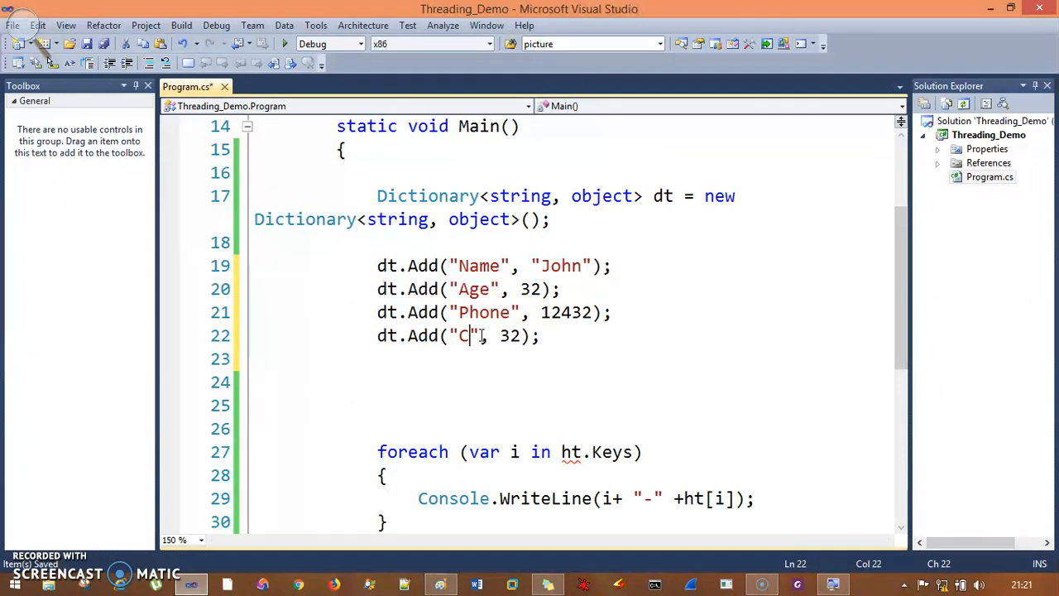
pyautogui.press('BackSpace')
pyautogui.write('Department')
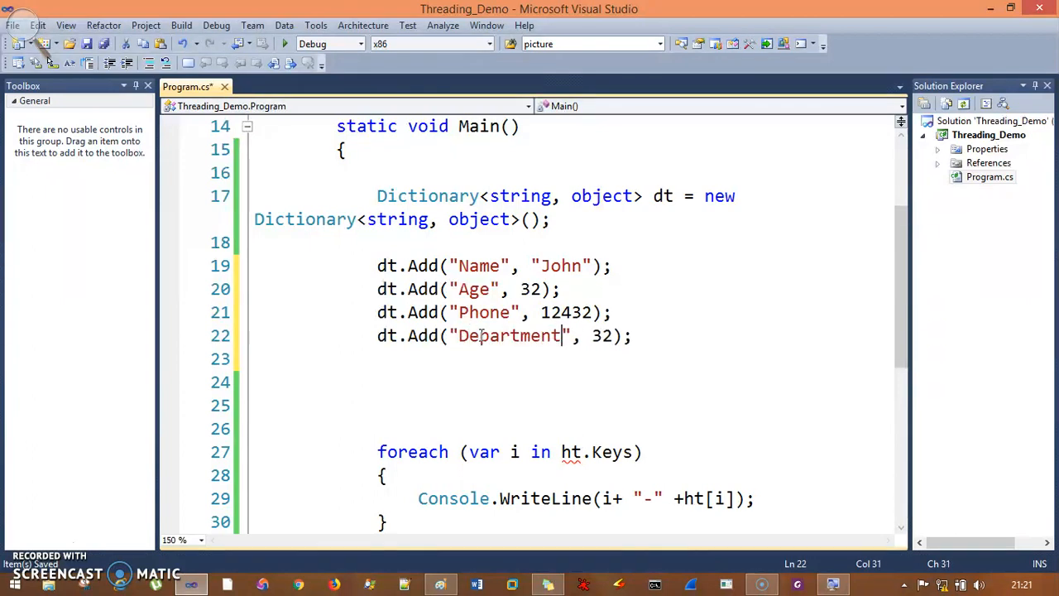
pyautogui.doubleClick(602, 336)
pyautogui.write('"')
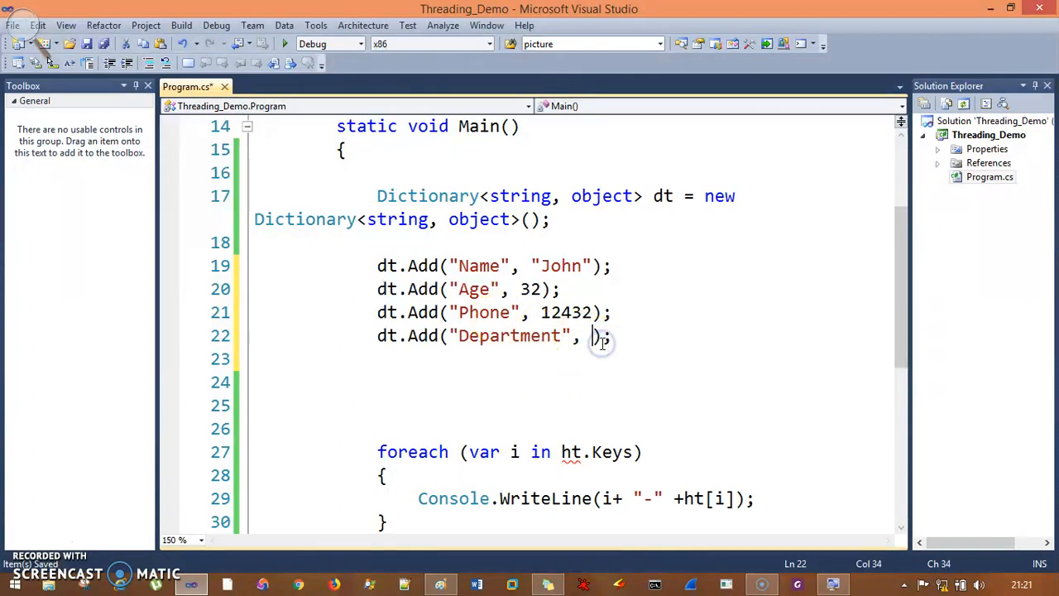
pyautogui.write('"')
pyautogui.press('Left')
pyautogui.write('Comp')
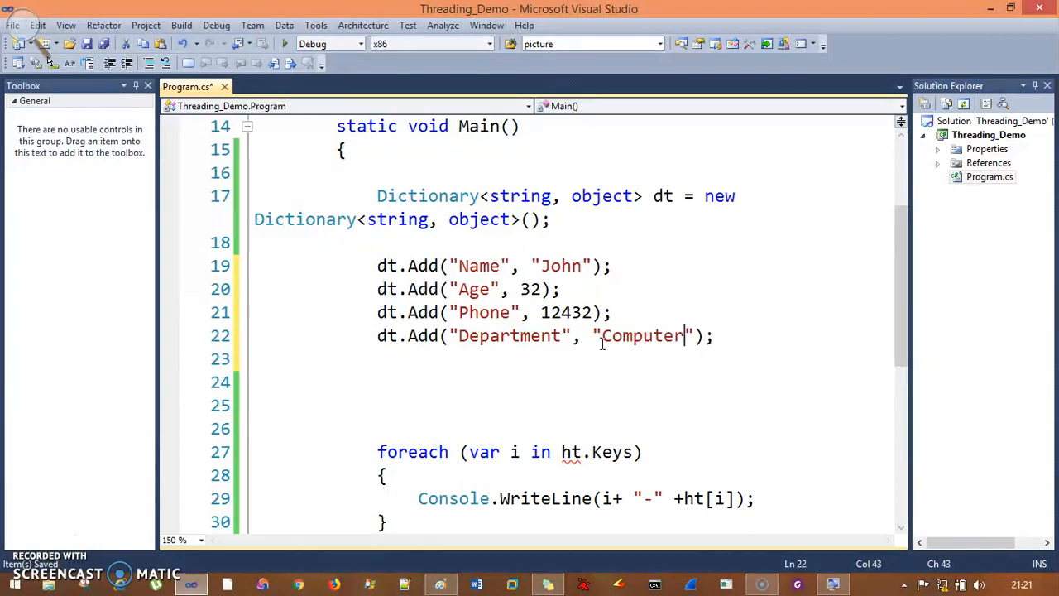
pyautogui.click(720, 334)
# Add the fifth entry dt.Add("City", "Mumbai"); and save the file
pyautogui.press('Return')
pyautogui.write('dr')
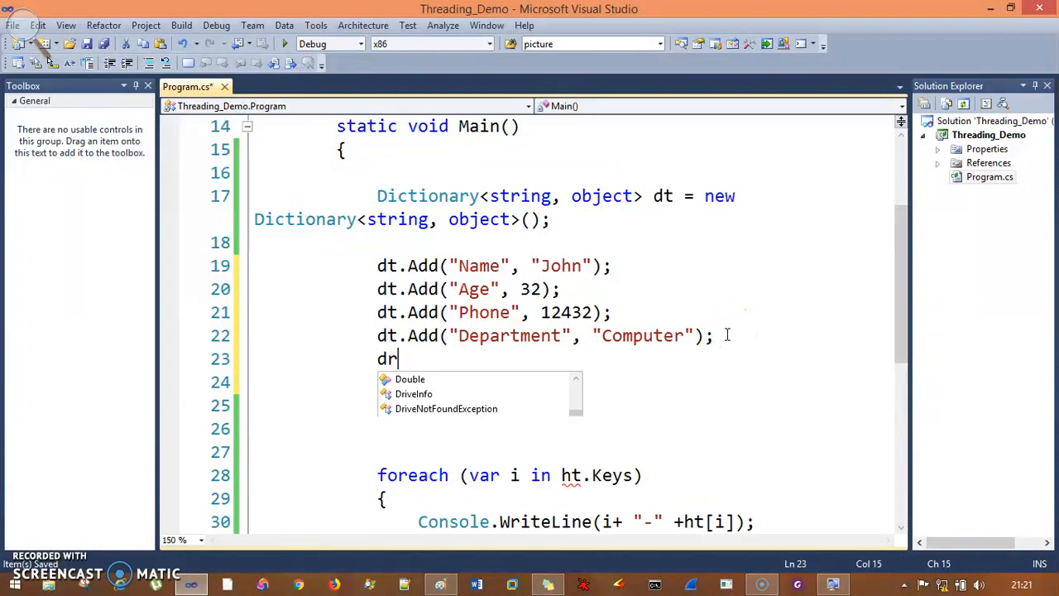
pyautogui.press('BackSpace')
pyautogui.write('t.a')
pyautogui.press('Tab')
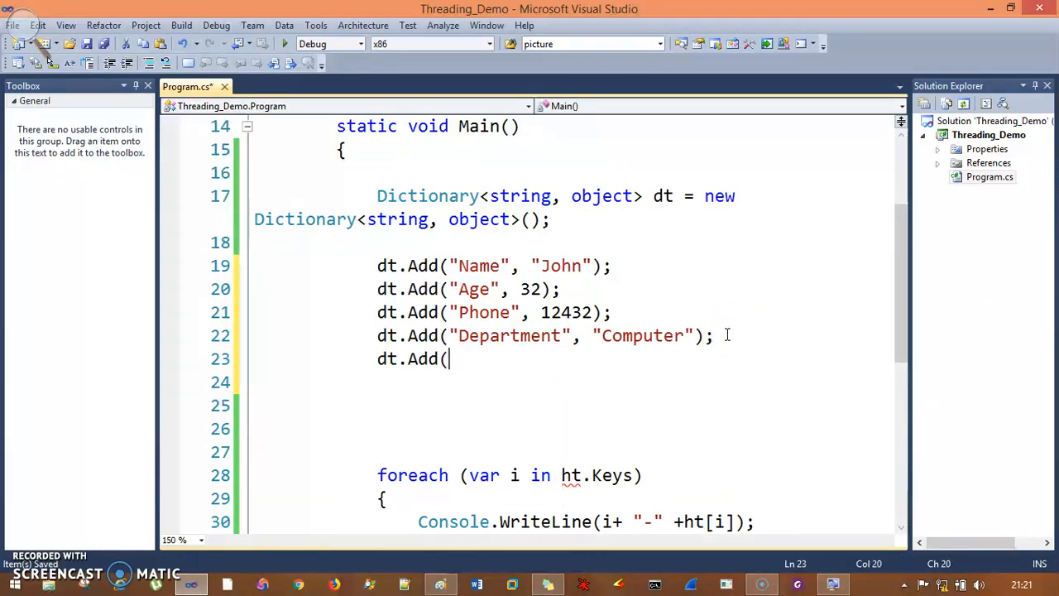
pyautogui.write(')')
pyautogui.write('"')
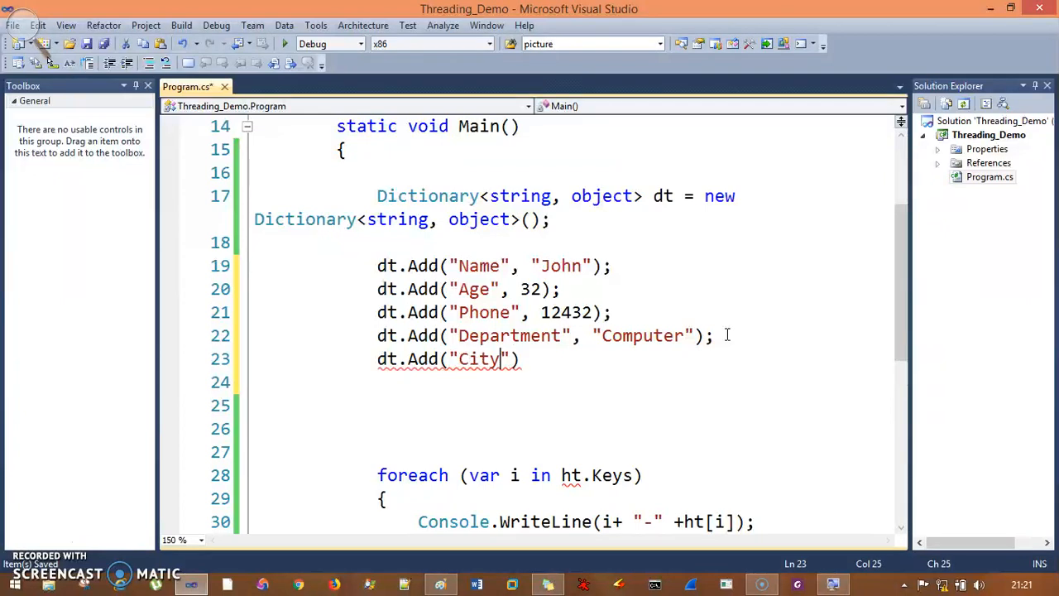
pyautogui.write(',')
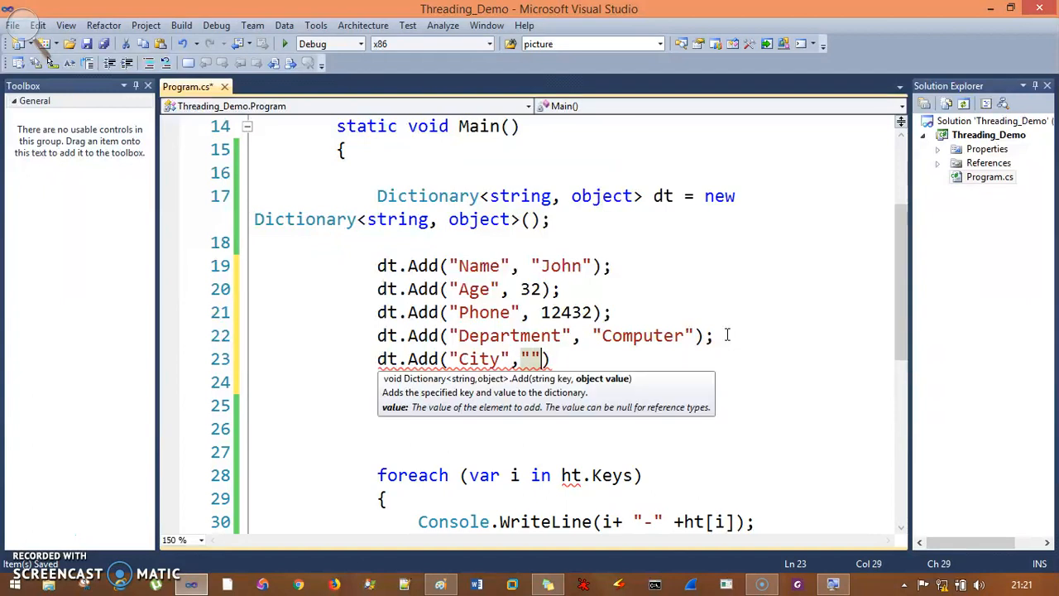
pyautogui.write('mba')
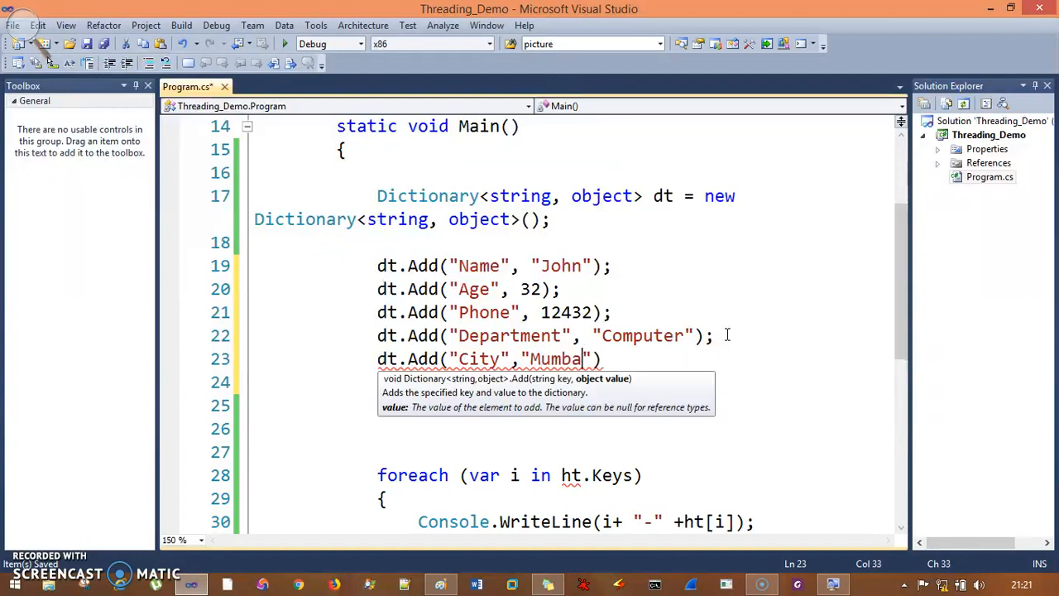
pyautogui.write('");')
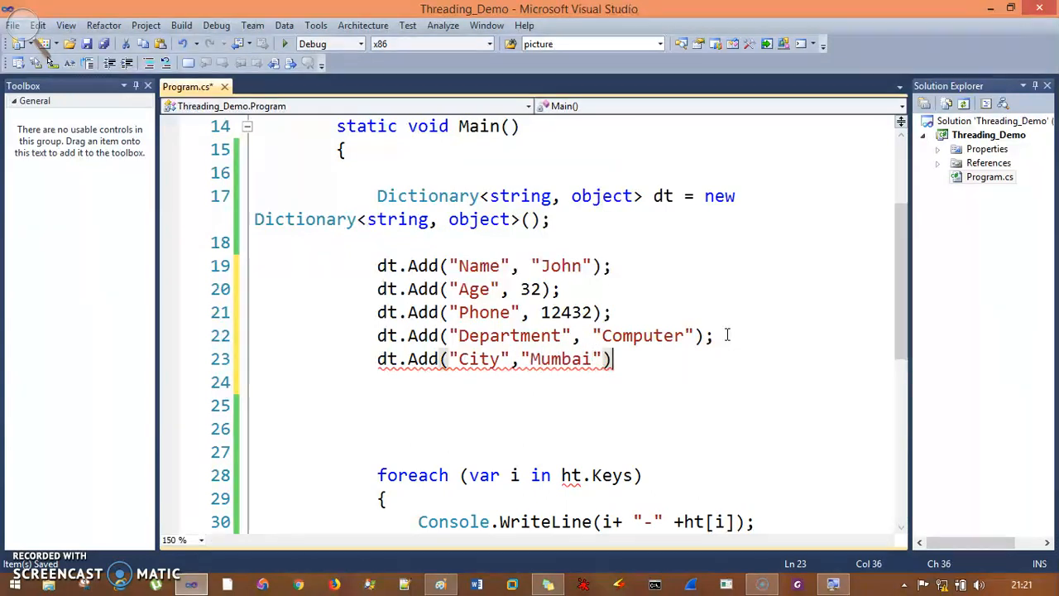
pyautogui.hotkey('ctrl', 's')
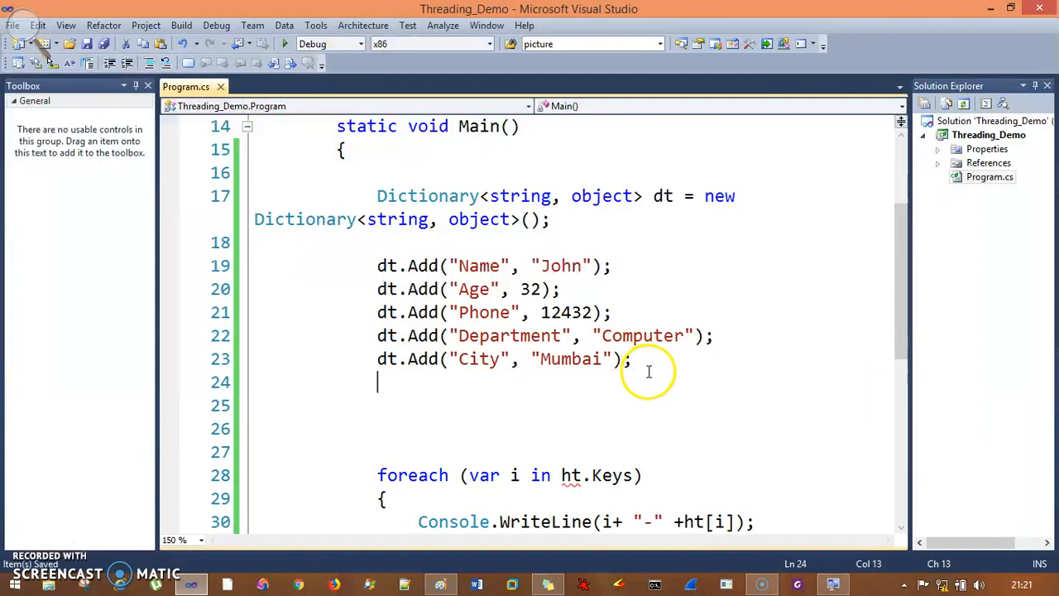
# Remove the blank lines between the dictionary entries and the foreach loop
pyautogui.moveTo(654, 381); pyautogui.dragTo(387, 266)
pyautogui.scroll(-2, 546, 364)
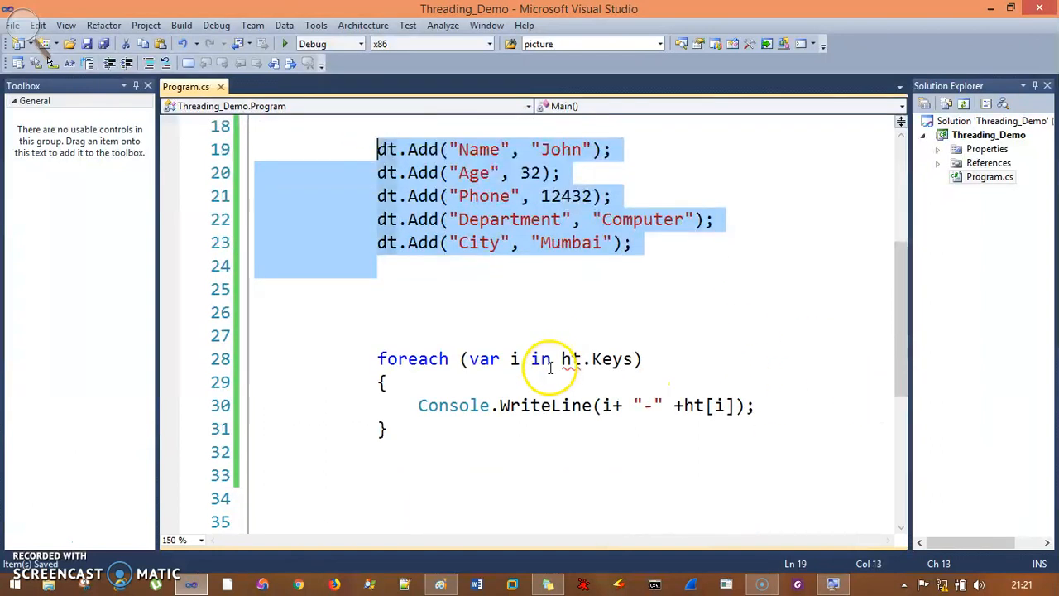
pyautogui.click(393, 320)
pyautogui.press('BackSpace')
pyautogui.press('BackSpace')
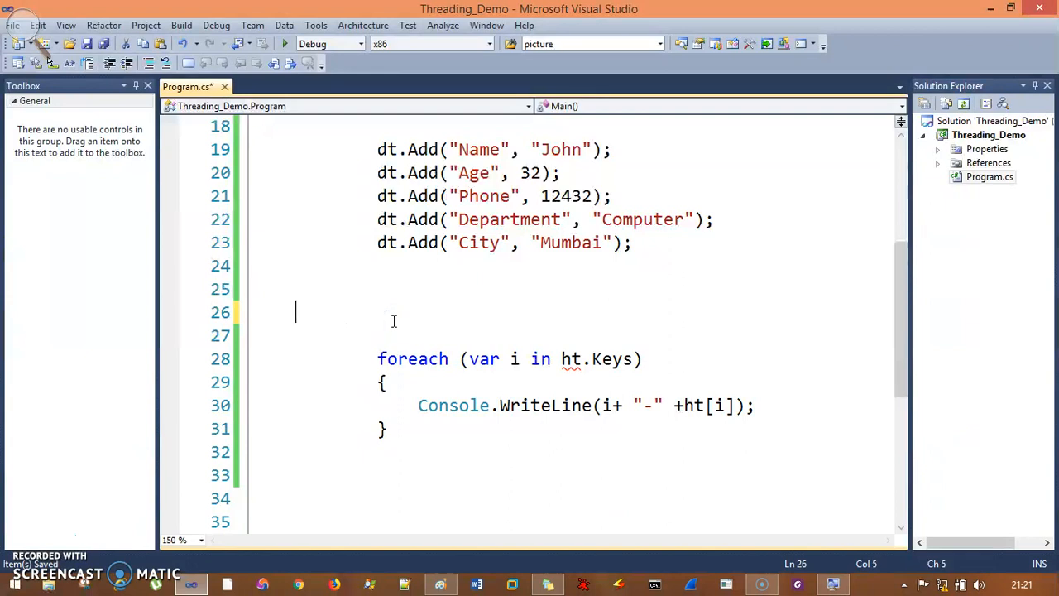
pyautogui.press('BackSpace')
pyautogui.press('BackSpace')
pyautogui.press('BackSpace')
pyautogui.press('BackSpace')
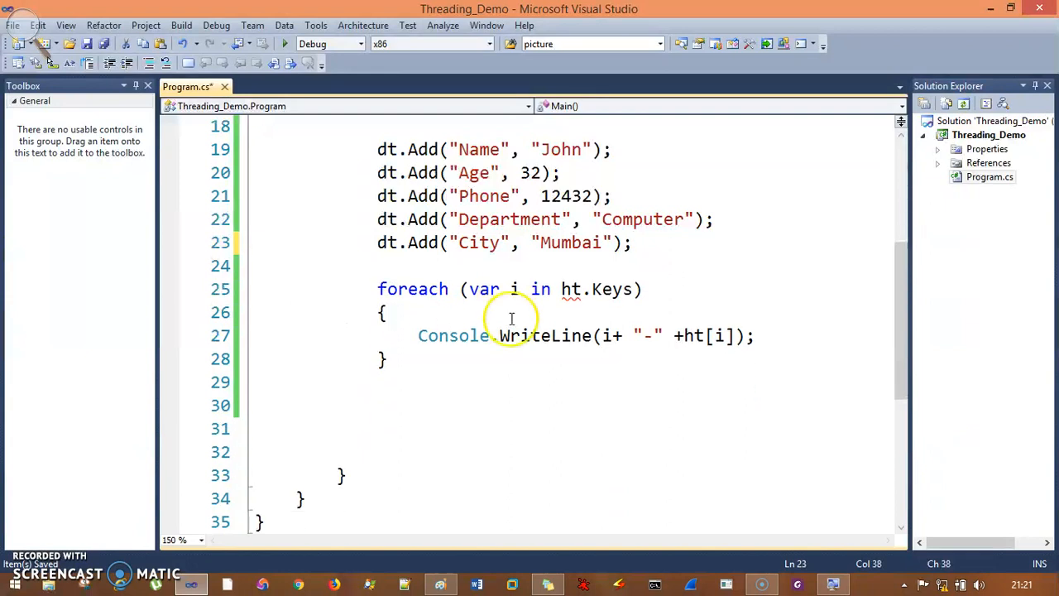
# Replace ht with dt in the foreach header and the WriteLine call, saving the file
pyautogui.doubleClick(571, 289)
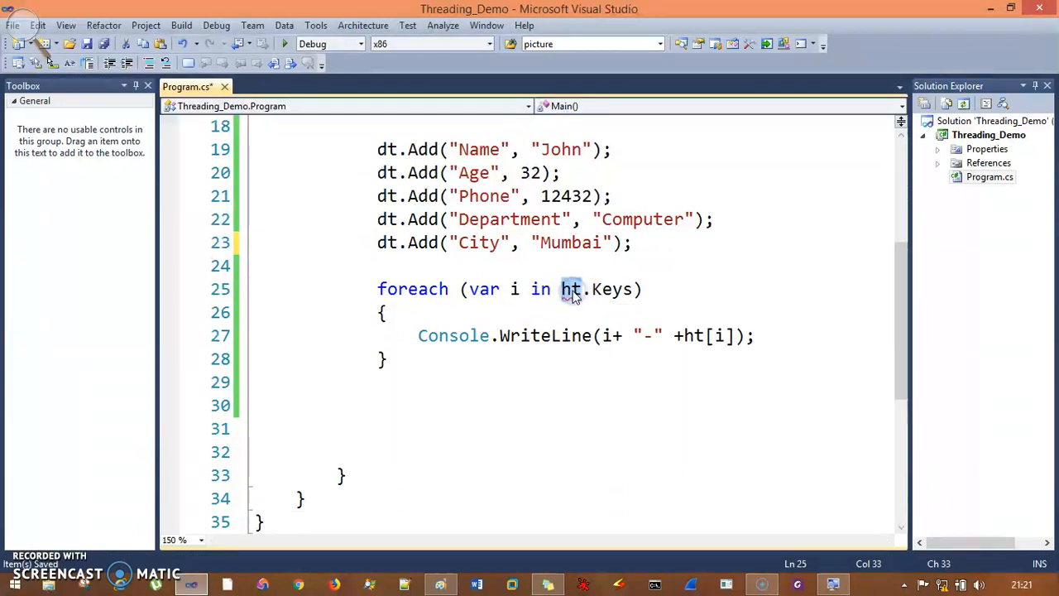
pyautogui.write('dt')
pyautogui.hotkey('ctrl', 's')
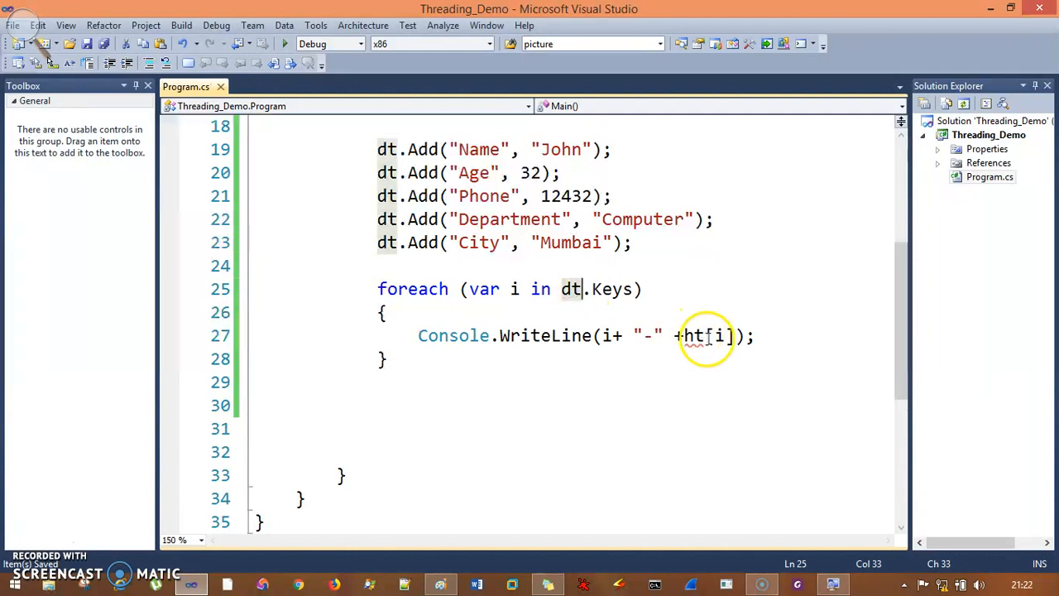
pyautogui.doubleClick(699, 335)
pyautogui.write('d')
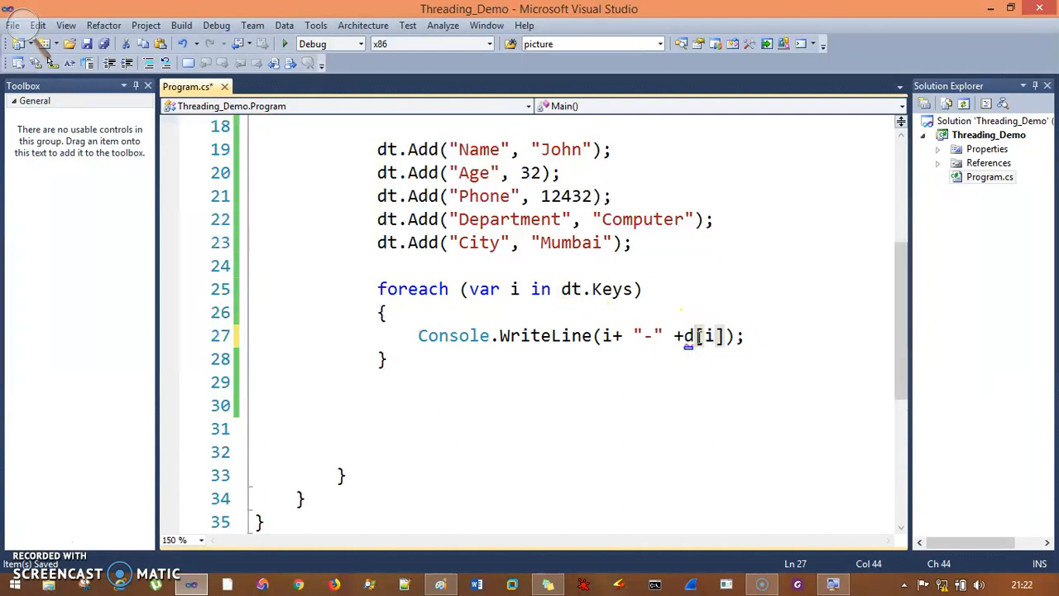
pyautogui.write('t')
pyautogui.hotkey('ctrl', 's')
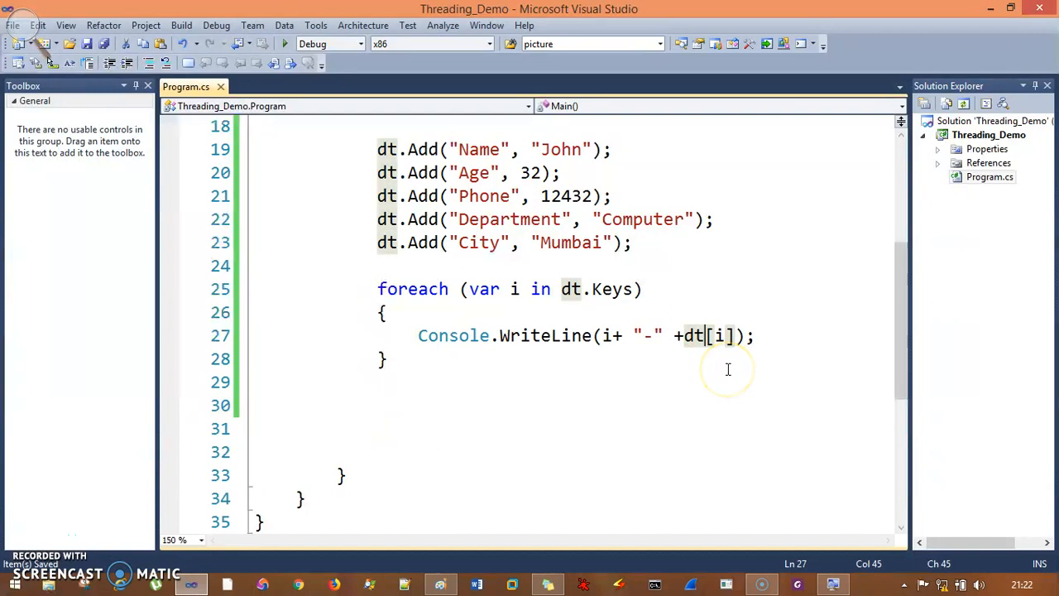
pyautogui.scroll(1, 718, 342)
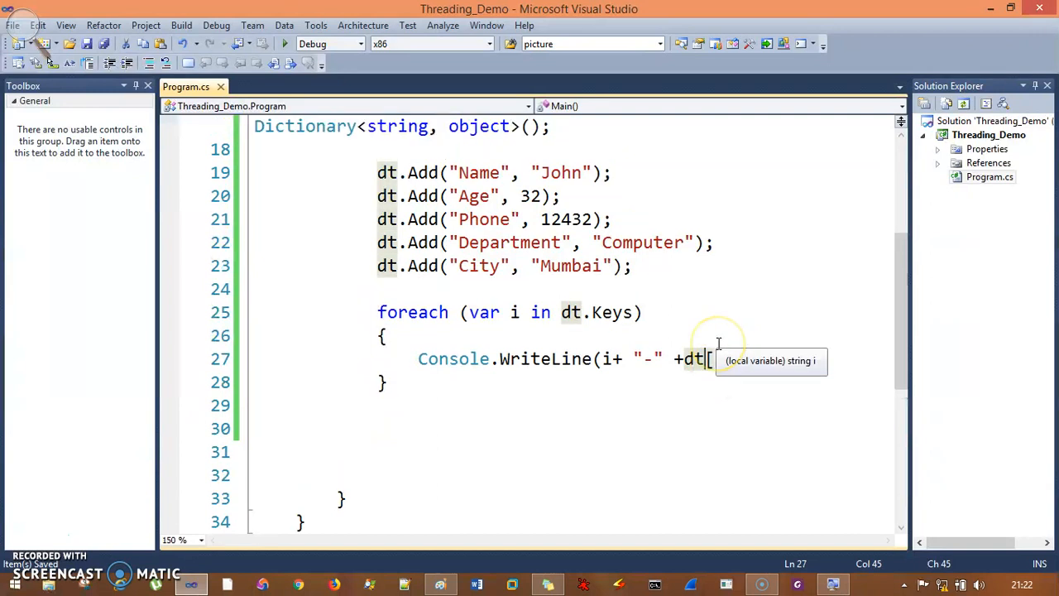
pyautogui.scroll(1, 718, 341)
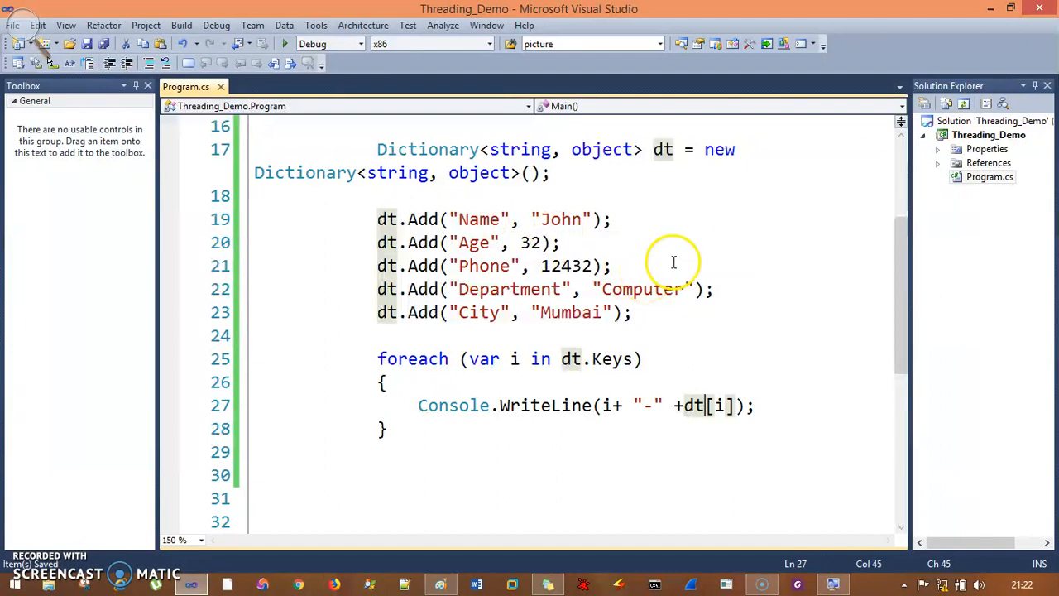
pyautogui.moveTo(650, 312)
pyautogui.mouseDown()
pyautogui.moveTo(569, 311)
pyautogui.moveTo(377, 217)
pyautogui.mouseUp()
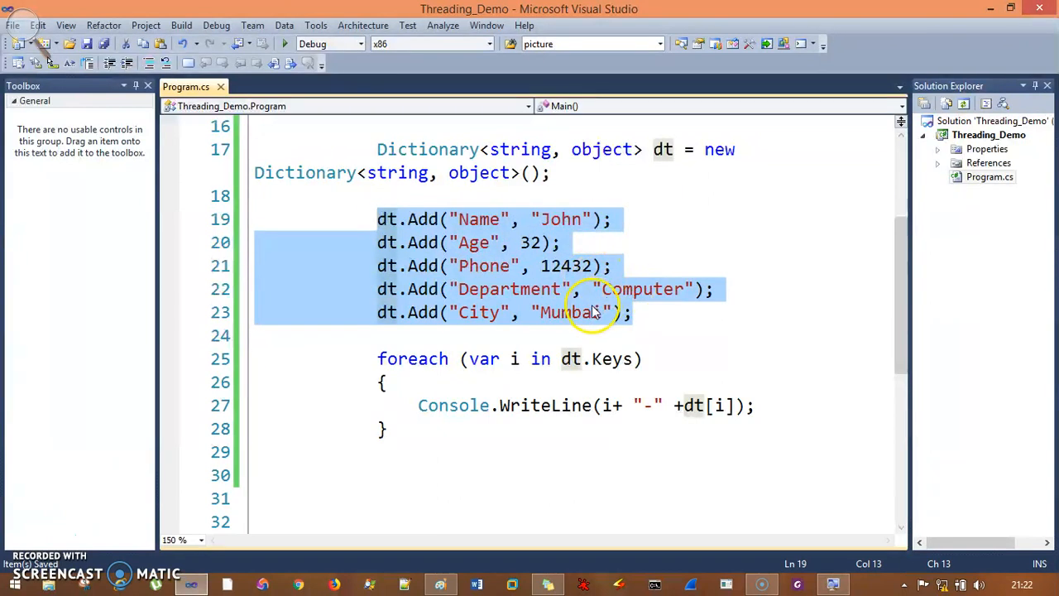
pyautogui.click(670, 330)
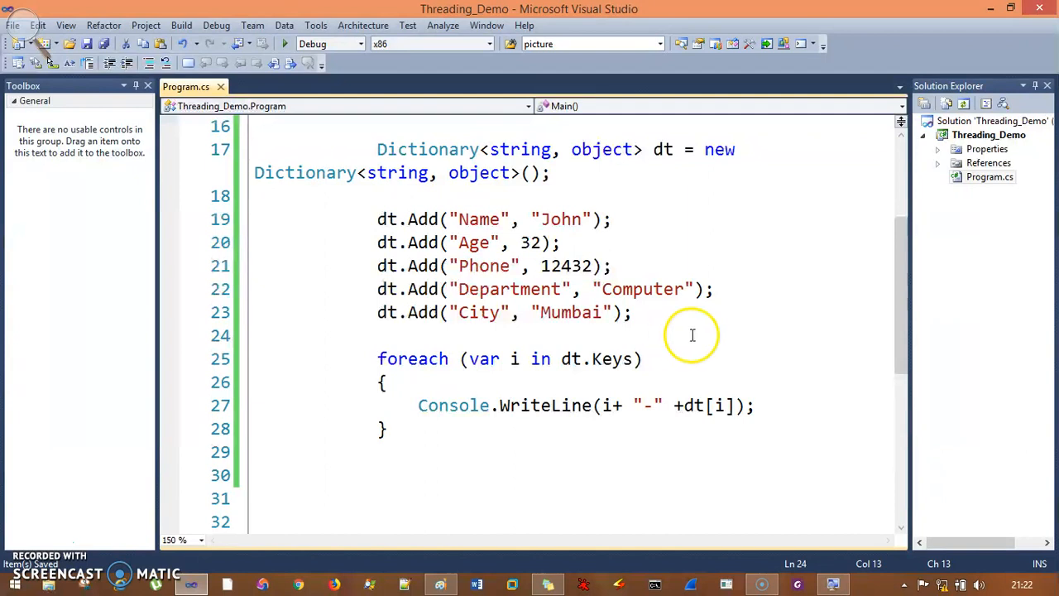
pyautogui.moveTo(656, 327)
pyautogui.mouseDown()
pyautogui.moveTo(461, 266)
pyautogui.moveTo(381, 219)
pyautogui.mouseUp()
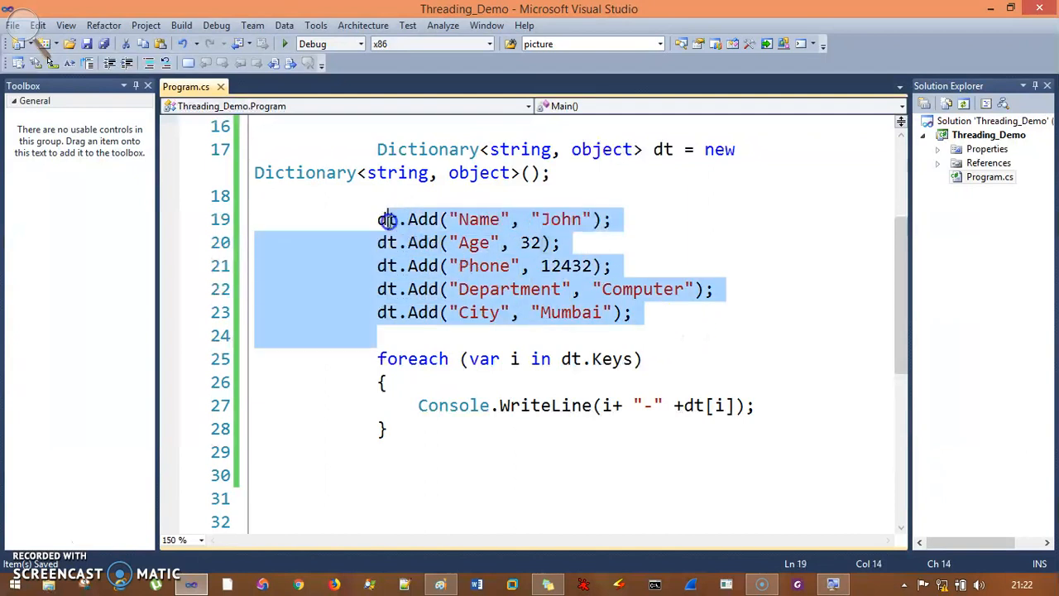
pyautogui.click(378, 220)
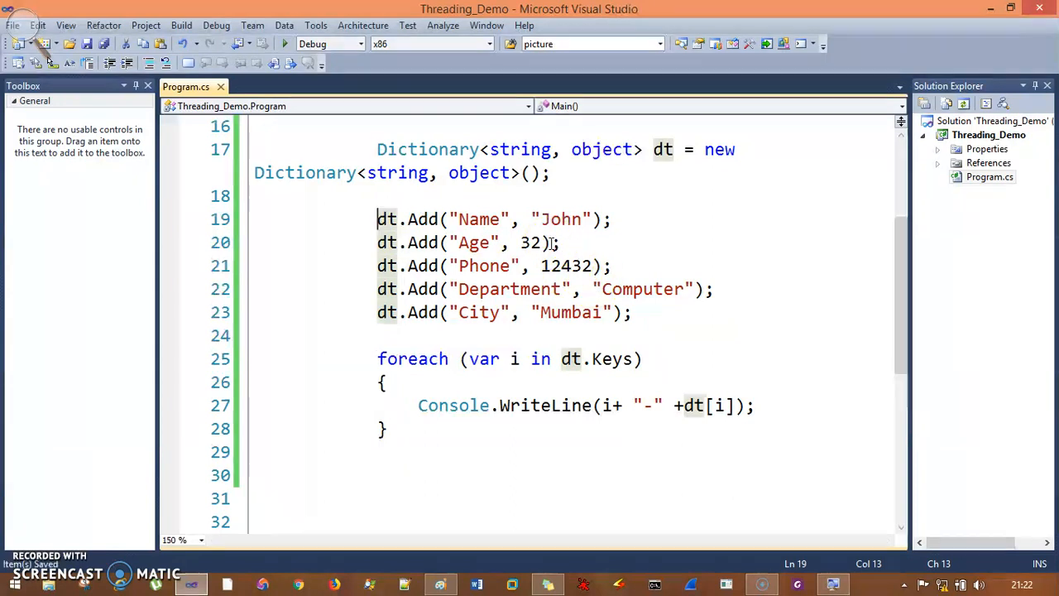
# Run with Ctrl+F5 to print the five entries, then close the console window and Output pane
pyautogui.hotkey('ctrl', 'F5')
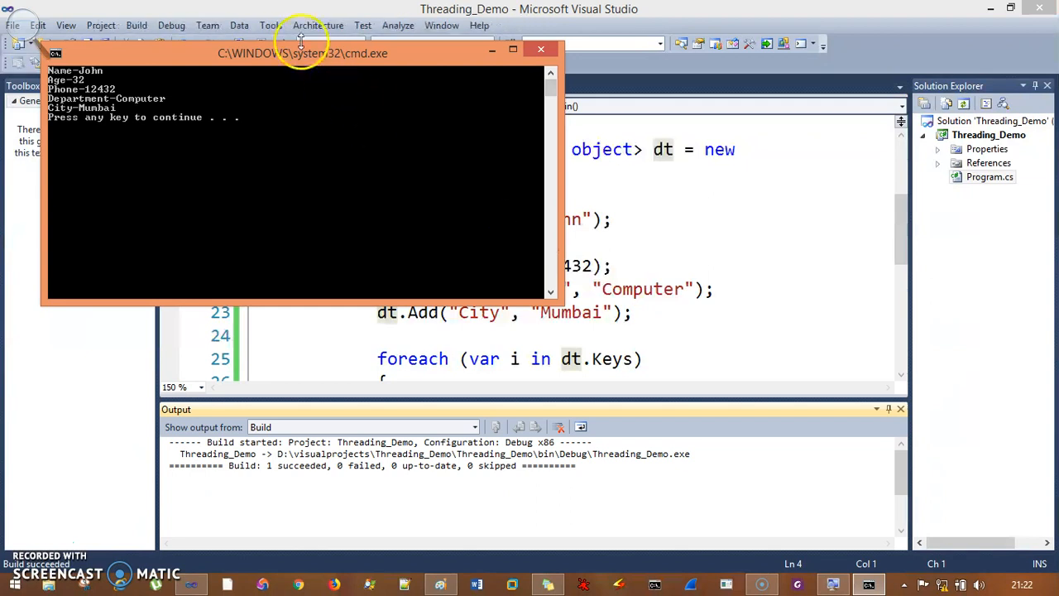
pyautogui.moveTo(297, 56); pyautogui.dragTo(898, 153)
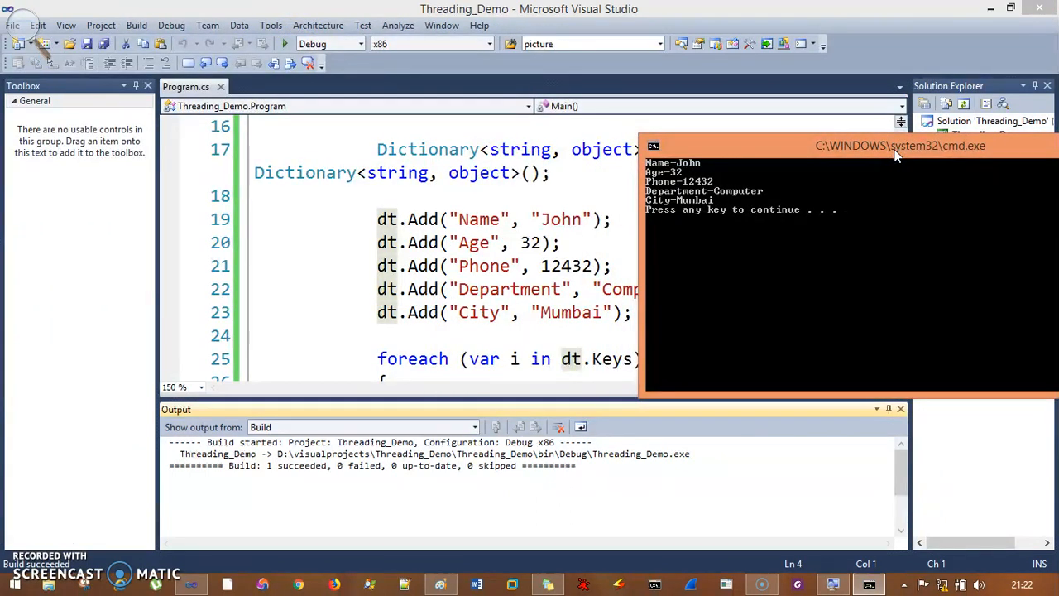
pyautogui.moveTo(898, 152); pyautogui.dragTo(627, 134)
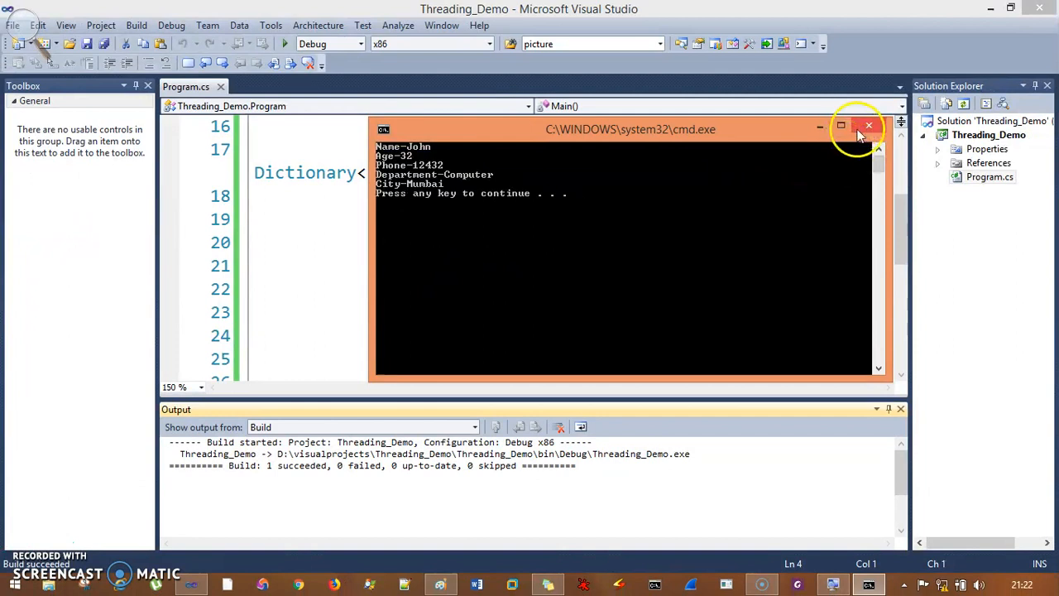
pyautogui.click(868, 126)
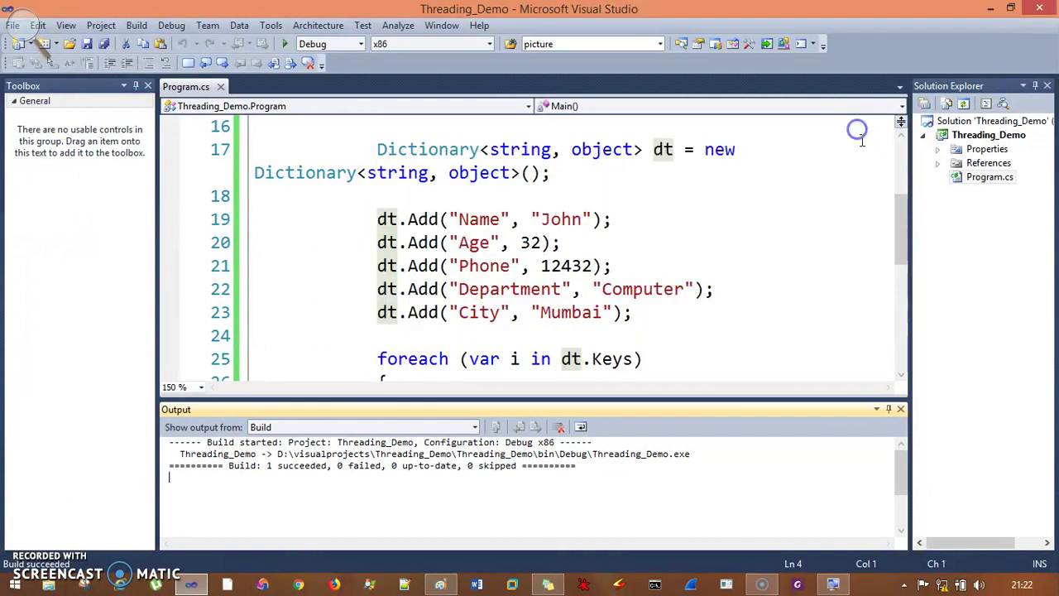
pyautogui.click(900, 409)
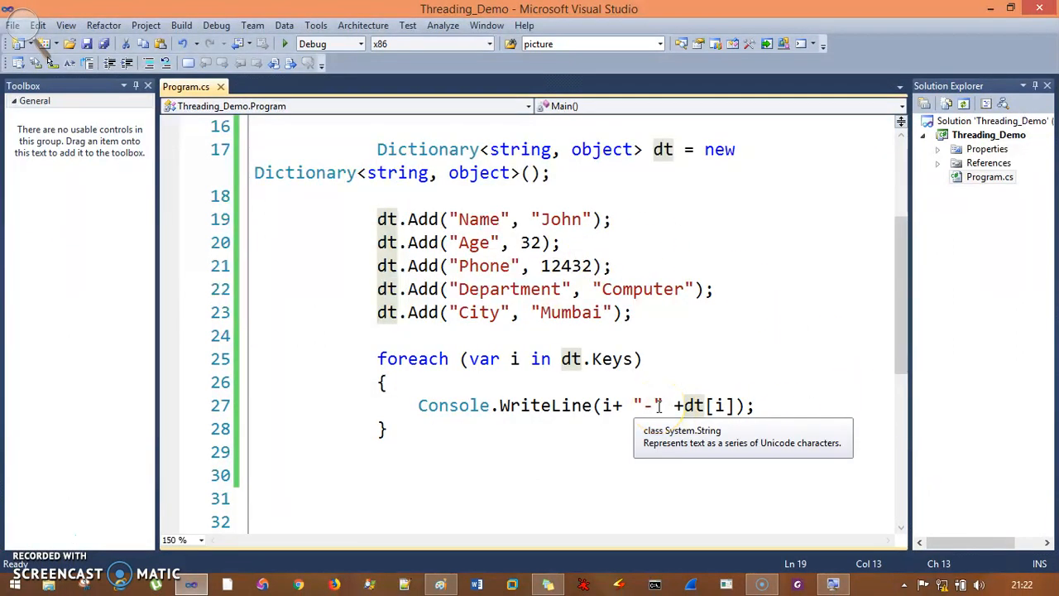